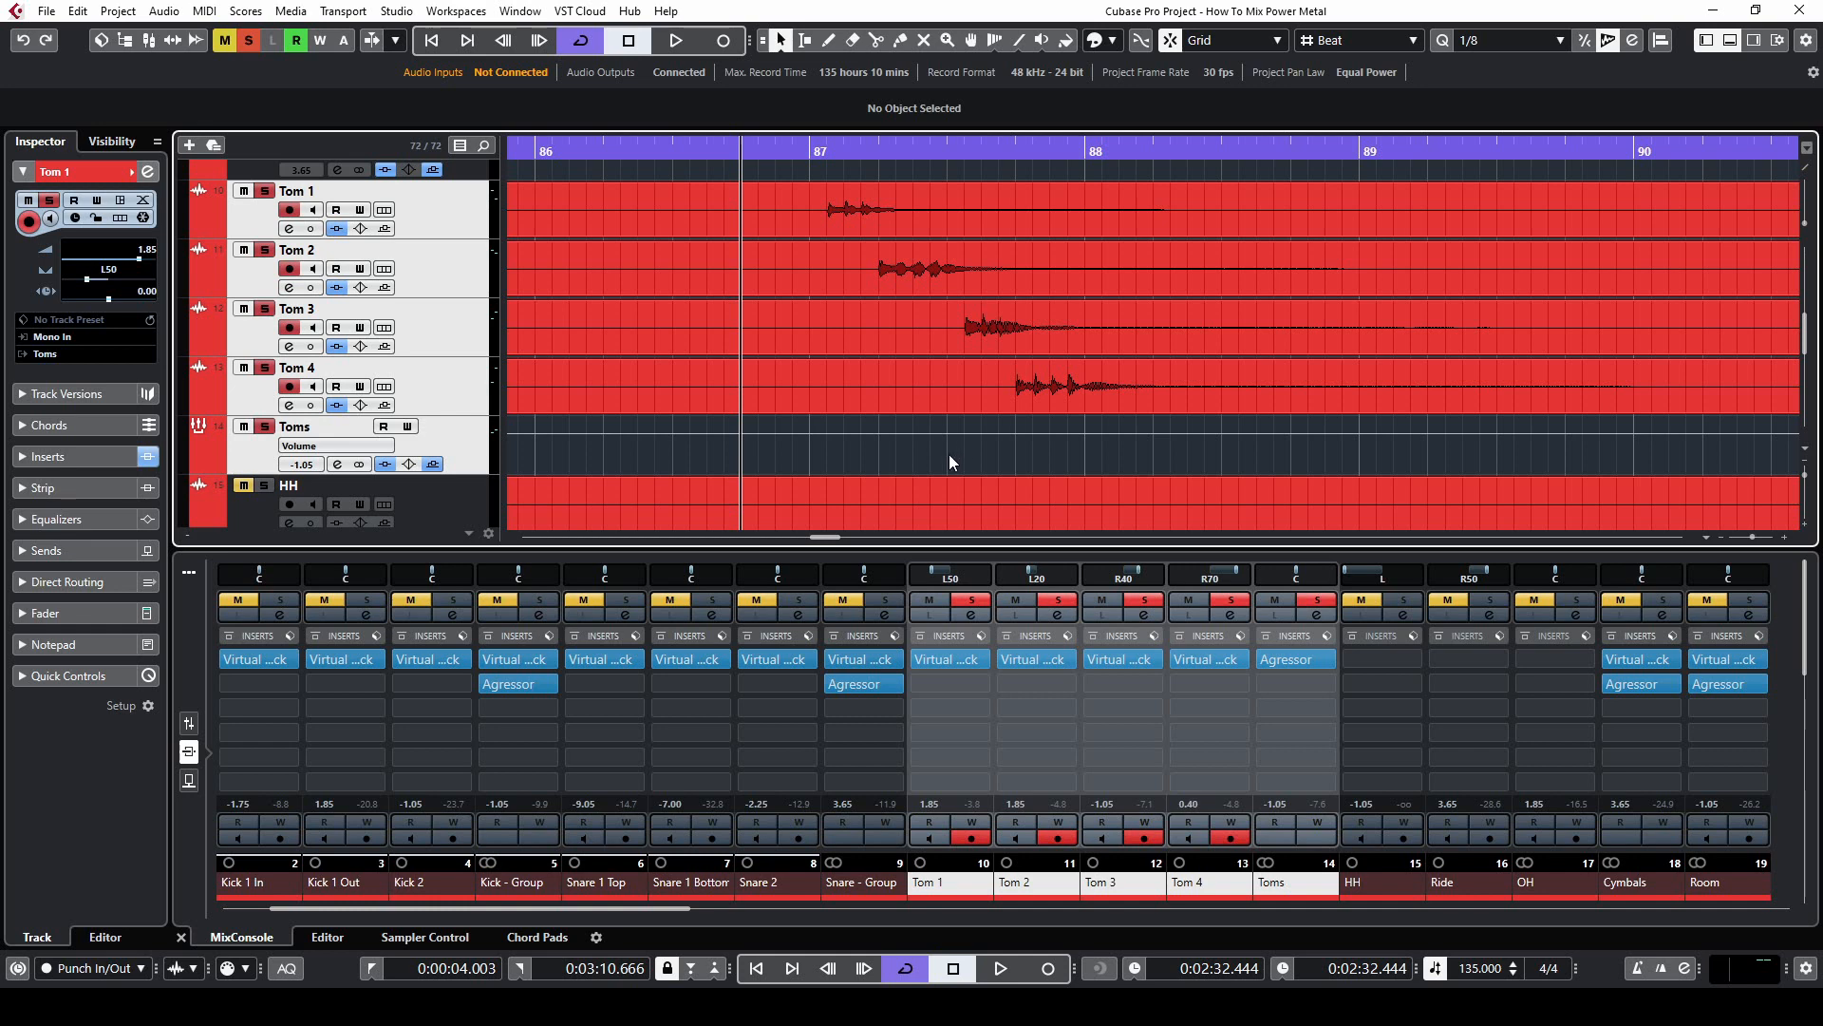
Clear all solos and play the tom fill with the inserts and sends of the selected tom tracks bypassed
{"action": "left_click", "coordinate": [249, 40]}
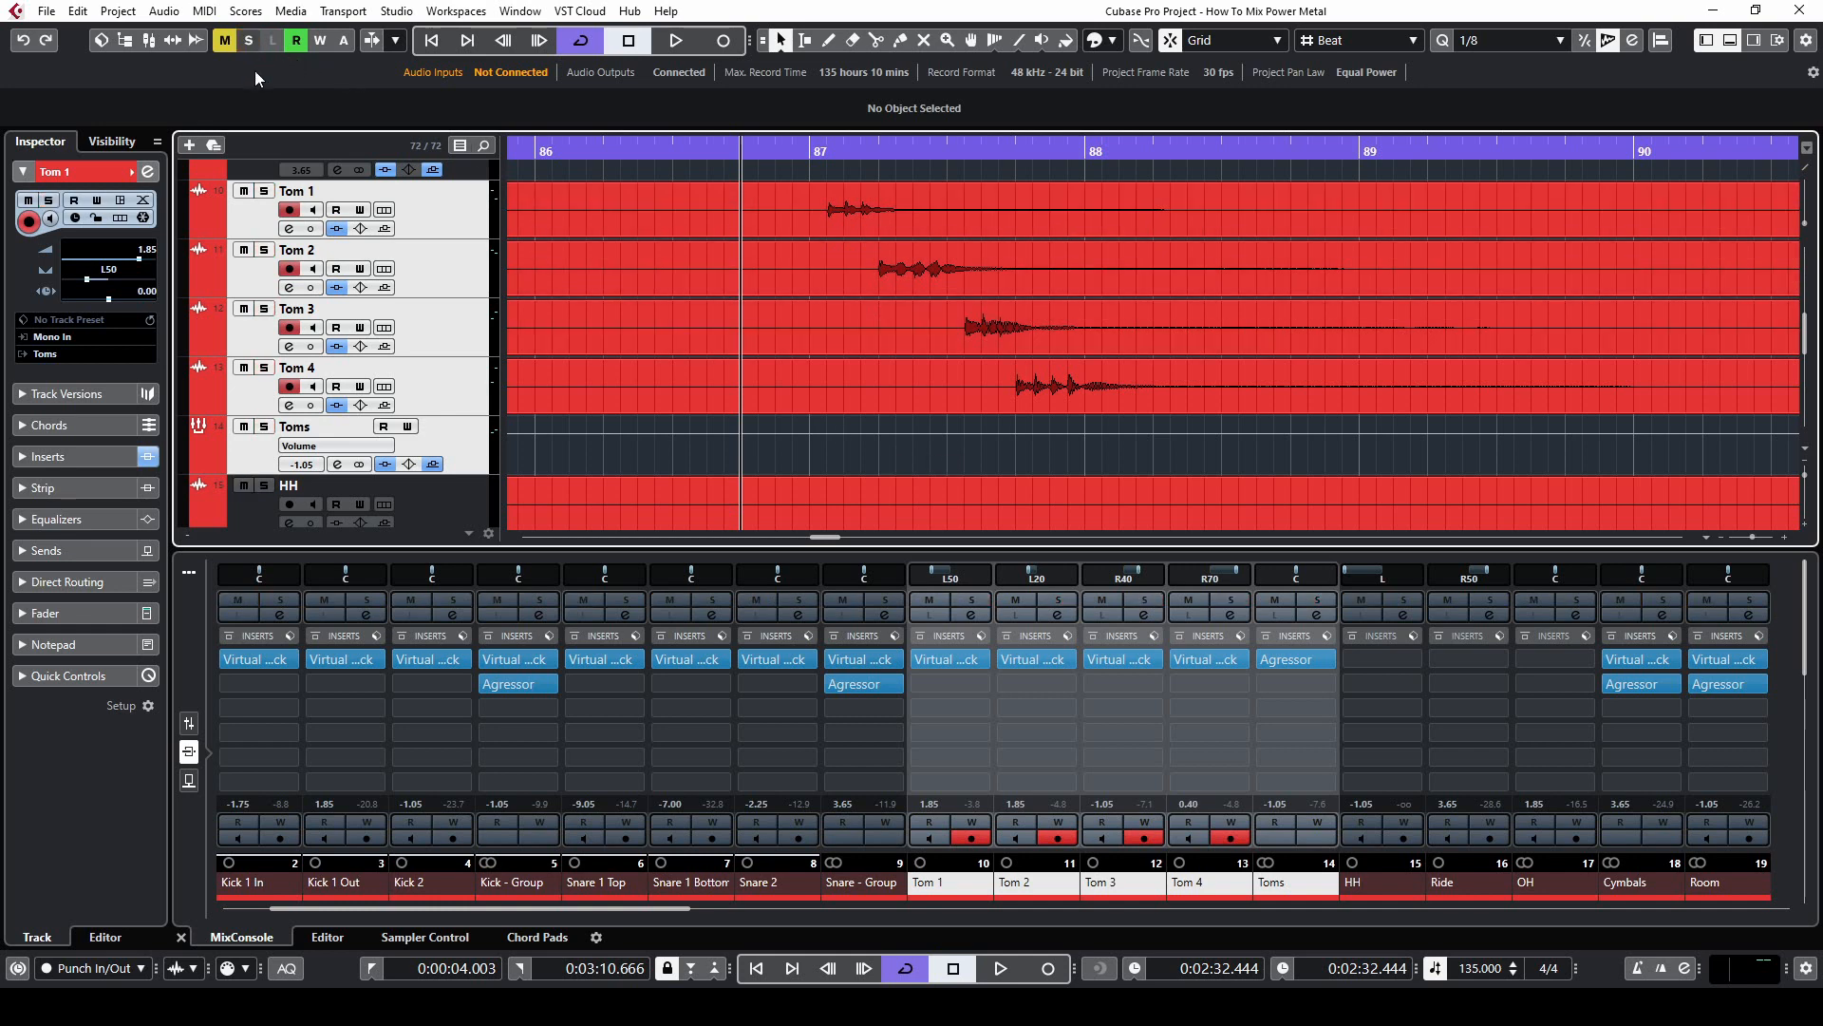
{"action": "left_click", "coordinate": [384, 464]}
{"action": "left_click", "coordinate": [433, 464]}
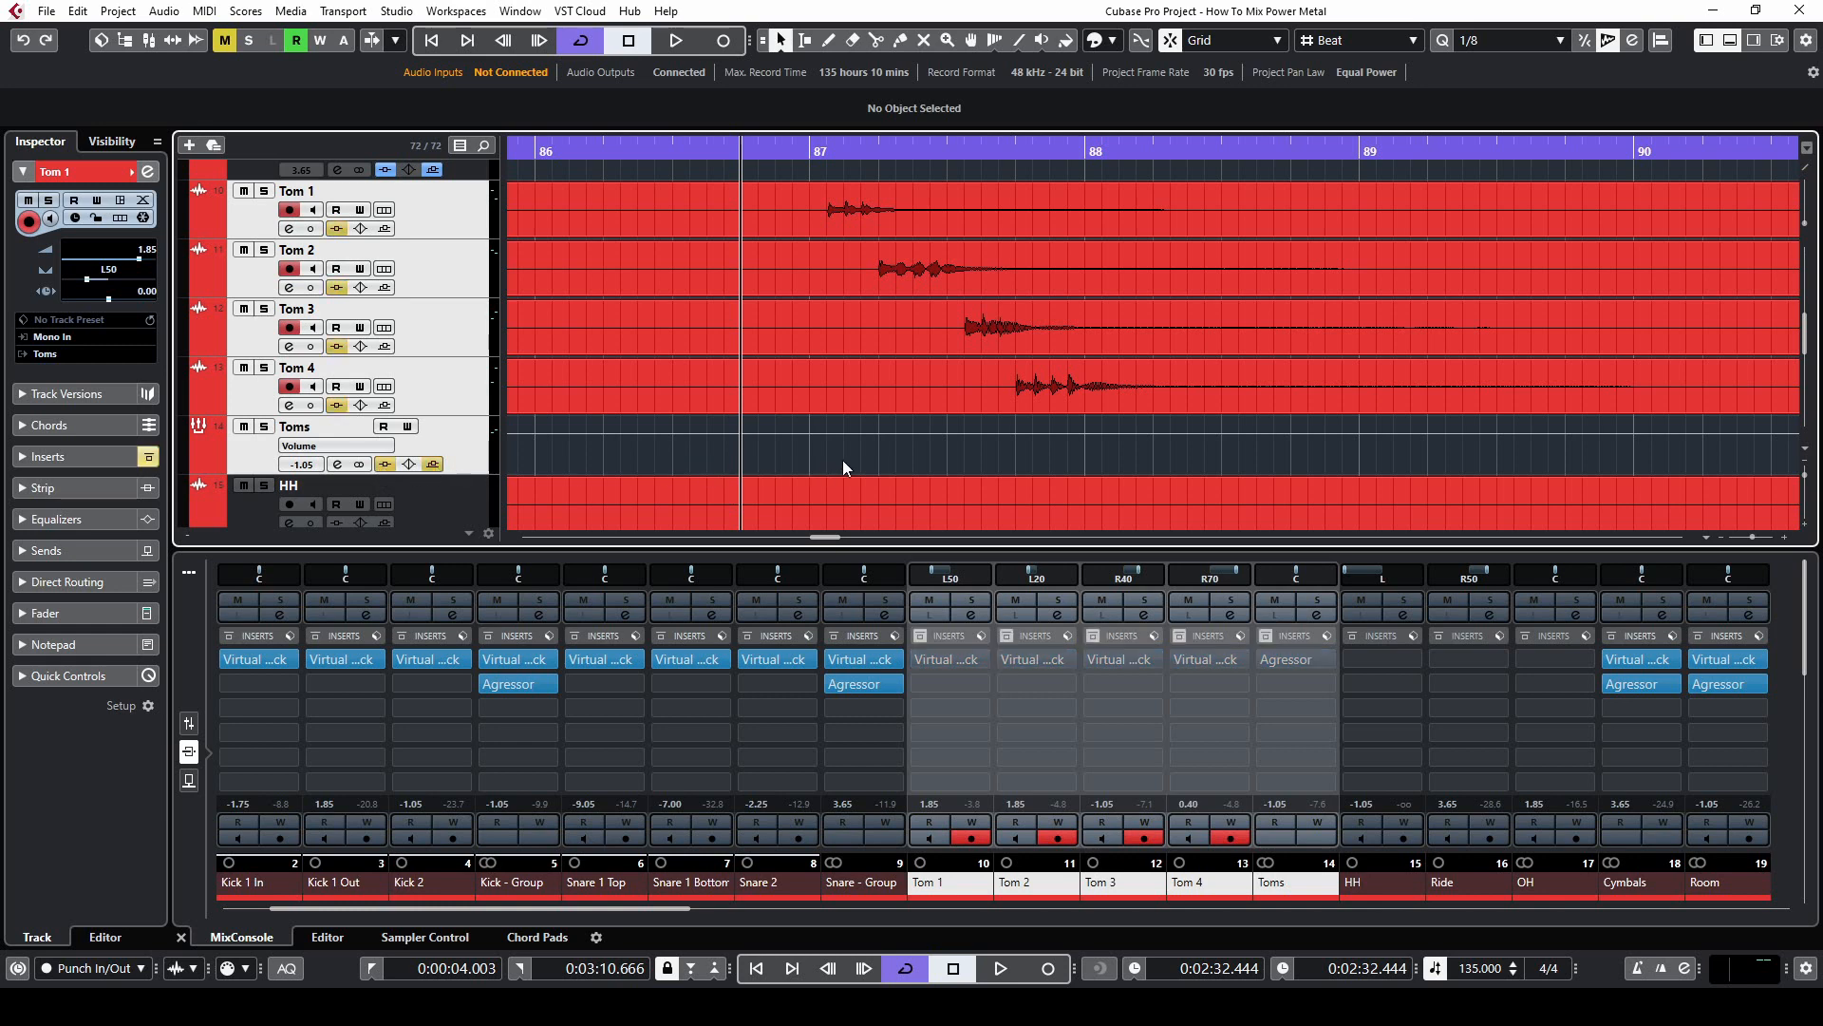
{"action": "key", "text": "space"}
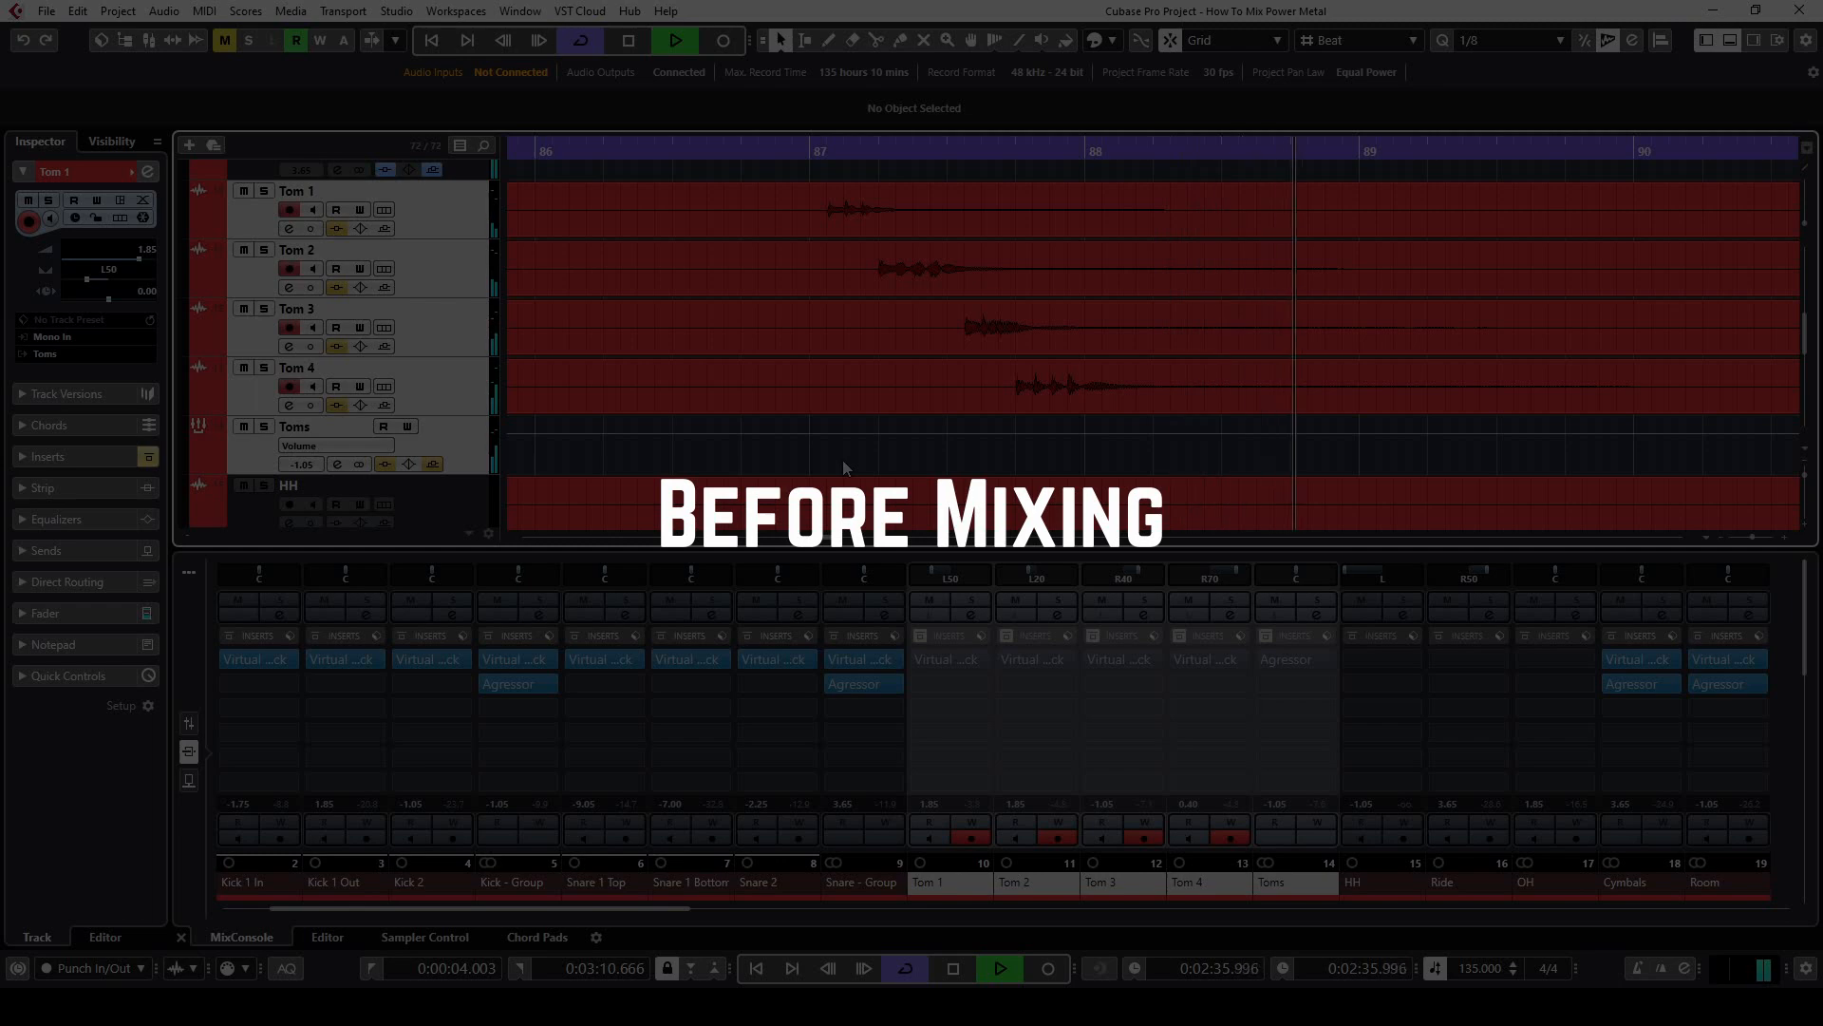
{"action": "key", "text": "space"}
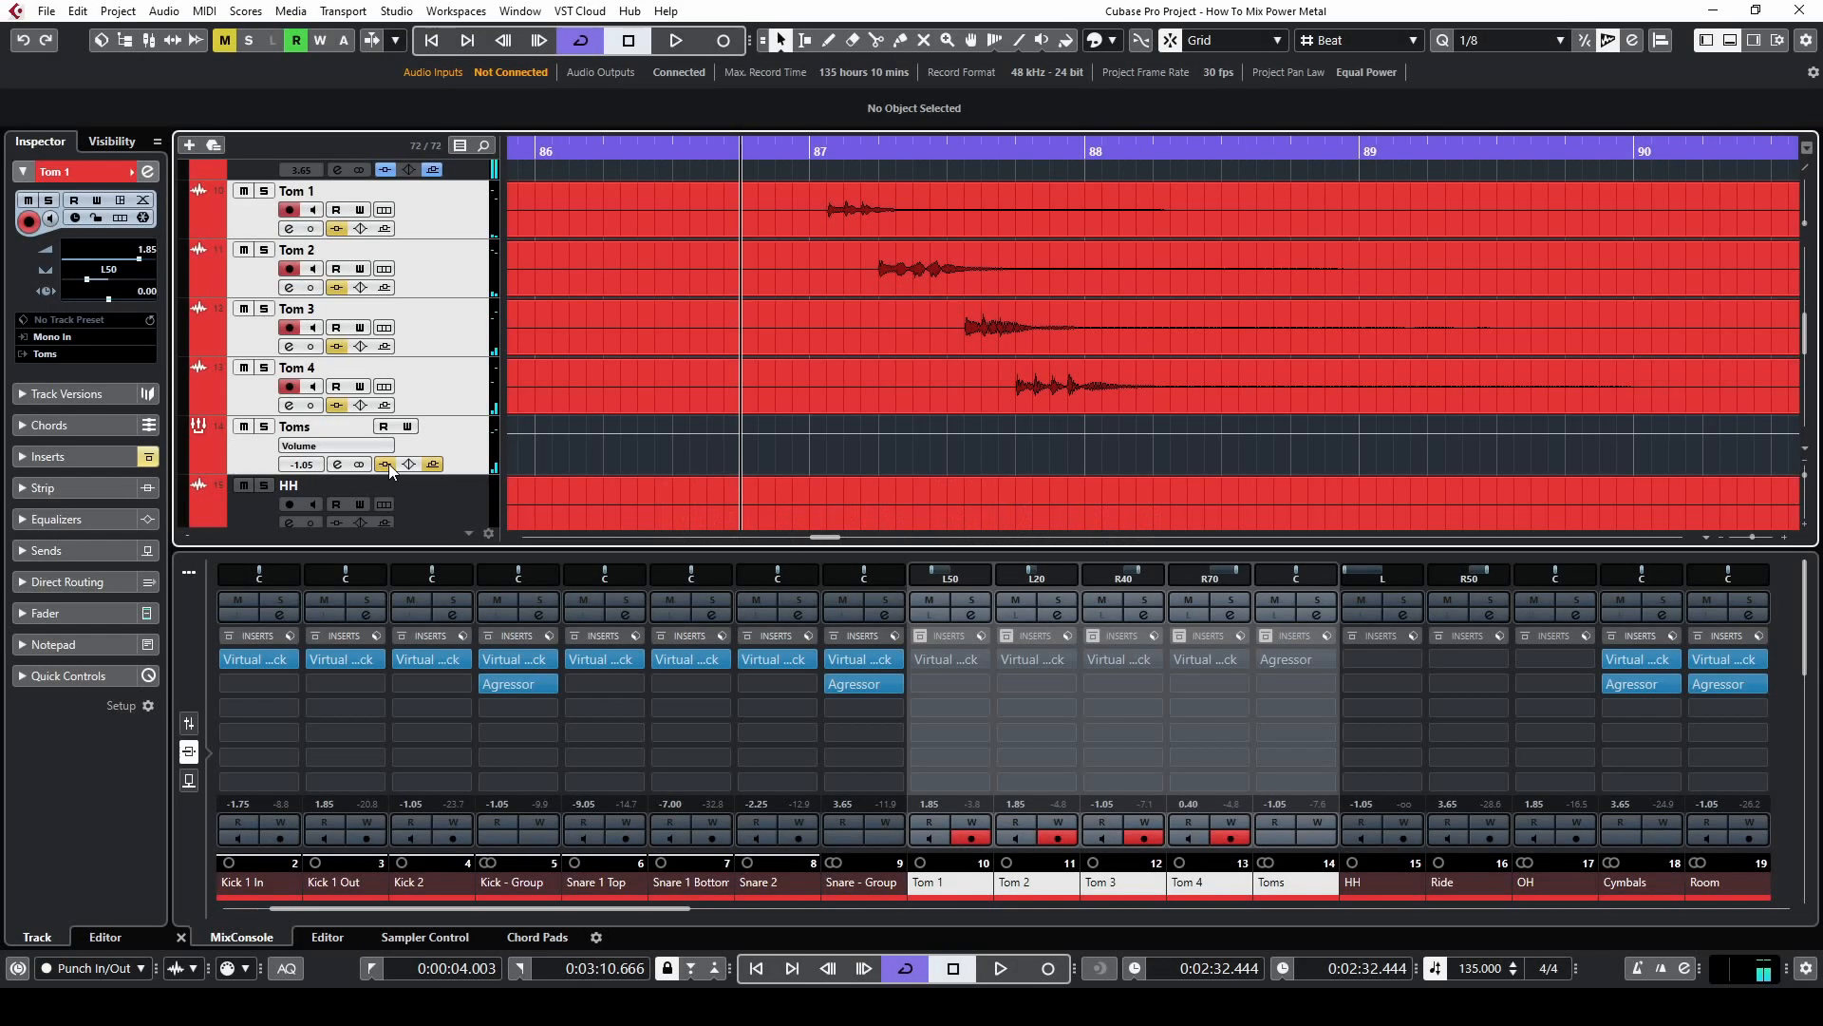
Reactivate the inserts and sends of the selected tom tracks and play the fill with the processing on
{"action": "left_click", "coordinate": [432, 463]}
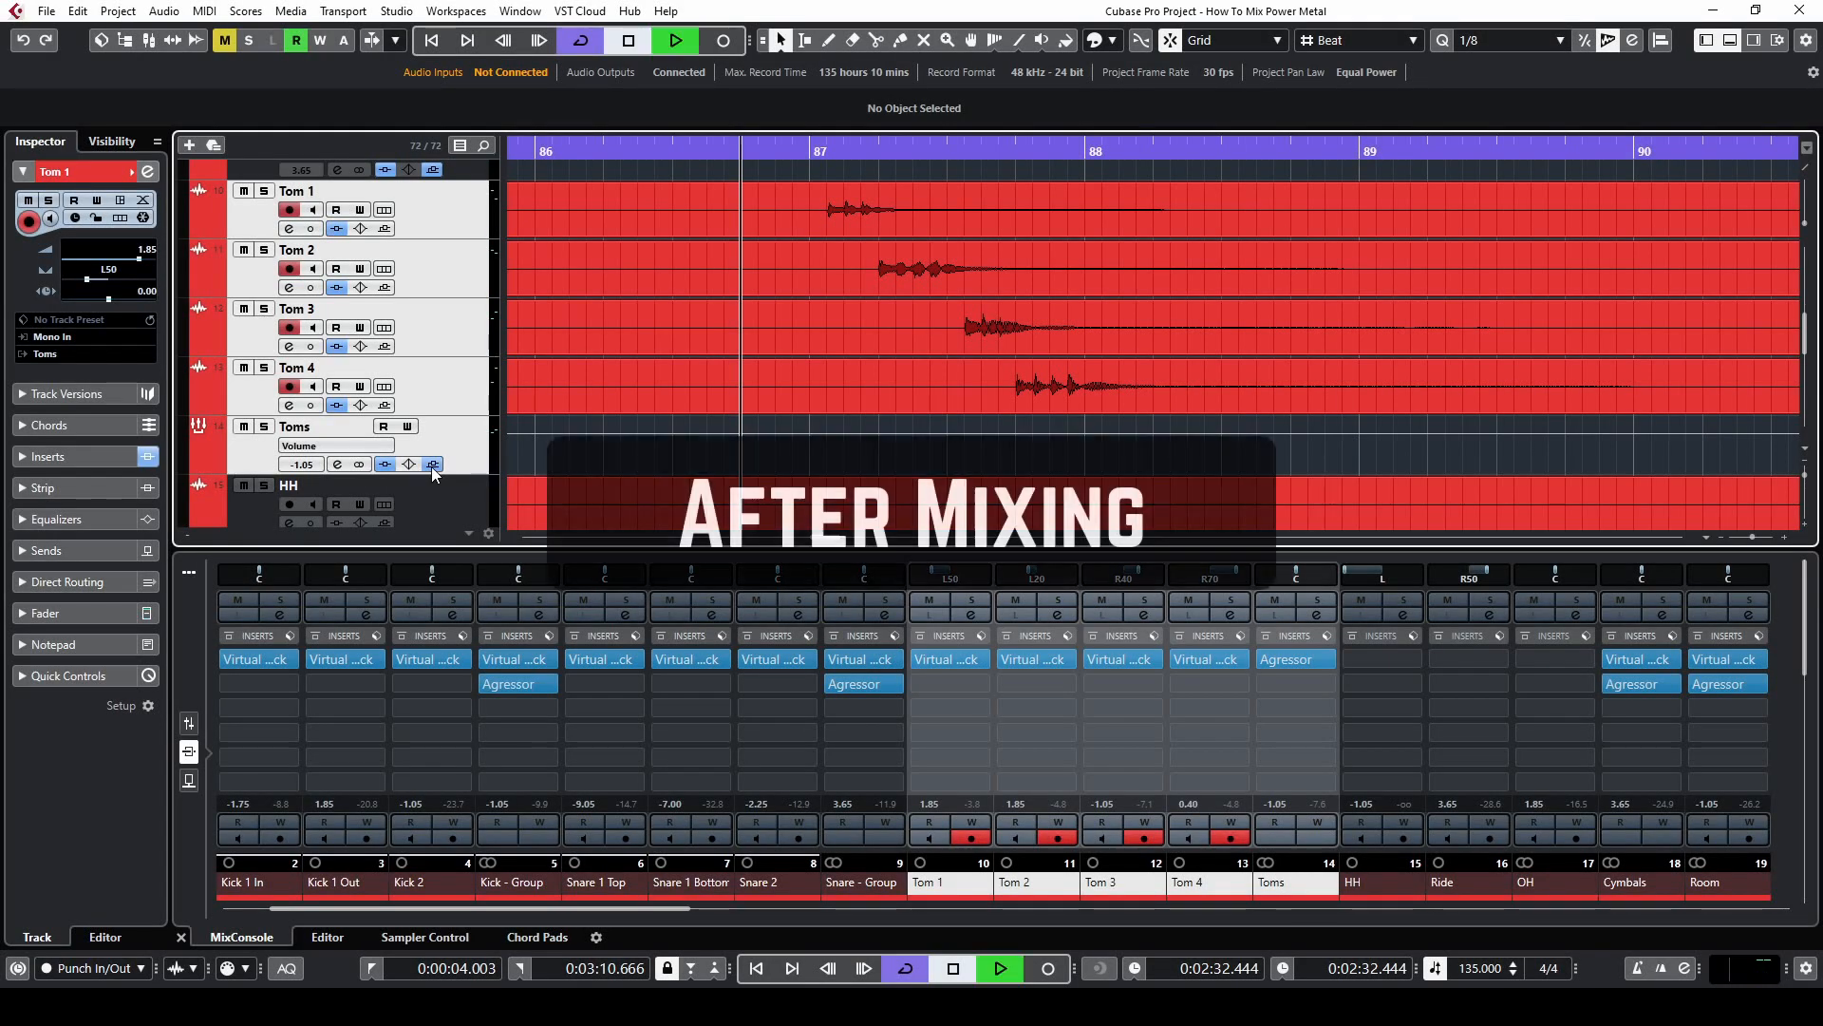
{"action": "key", "text": "space"}
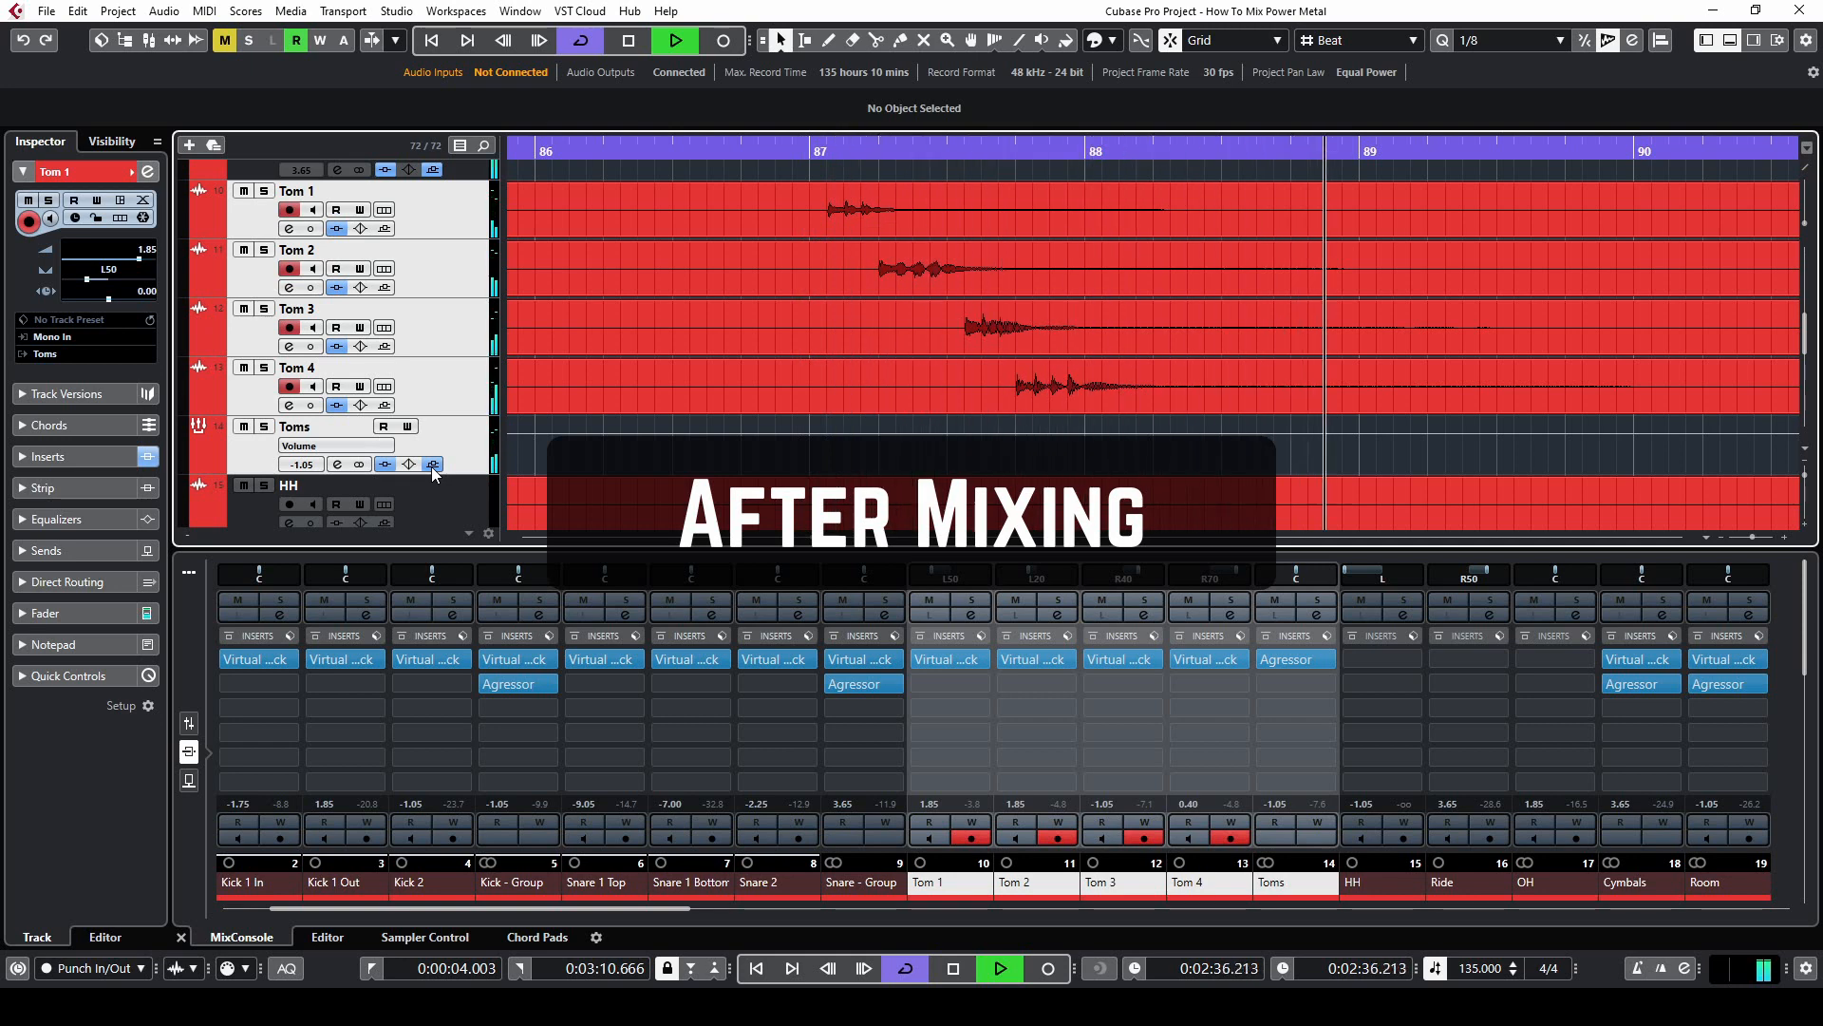
{"action": "key", "text": "space"}
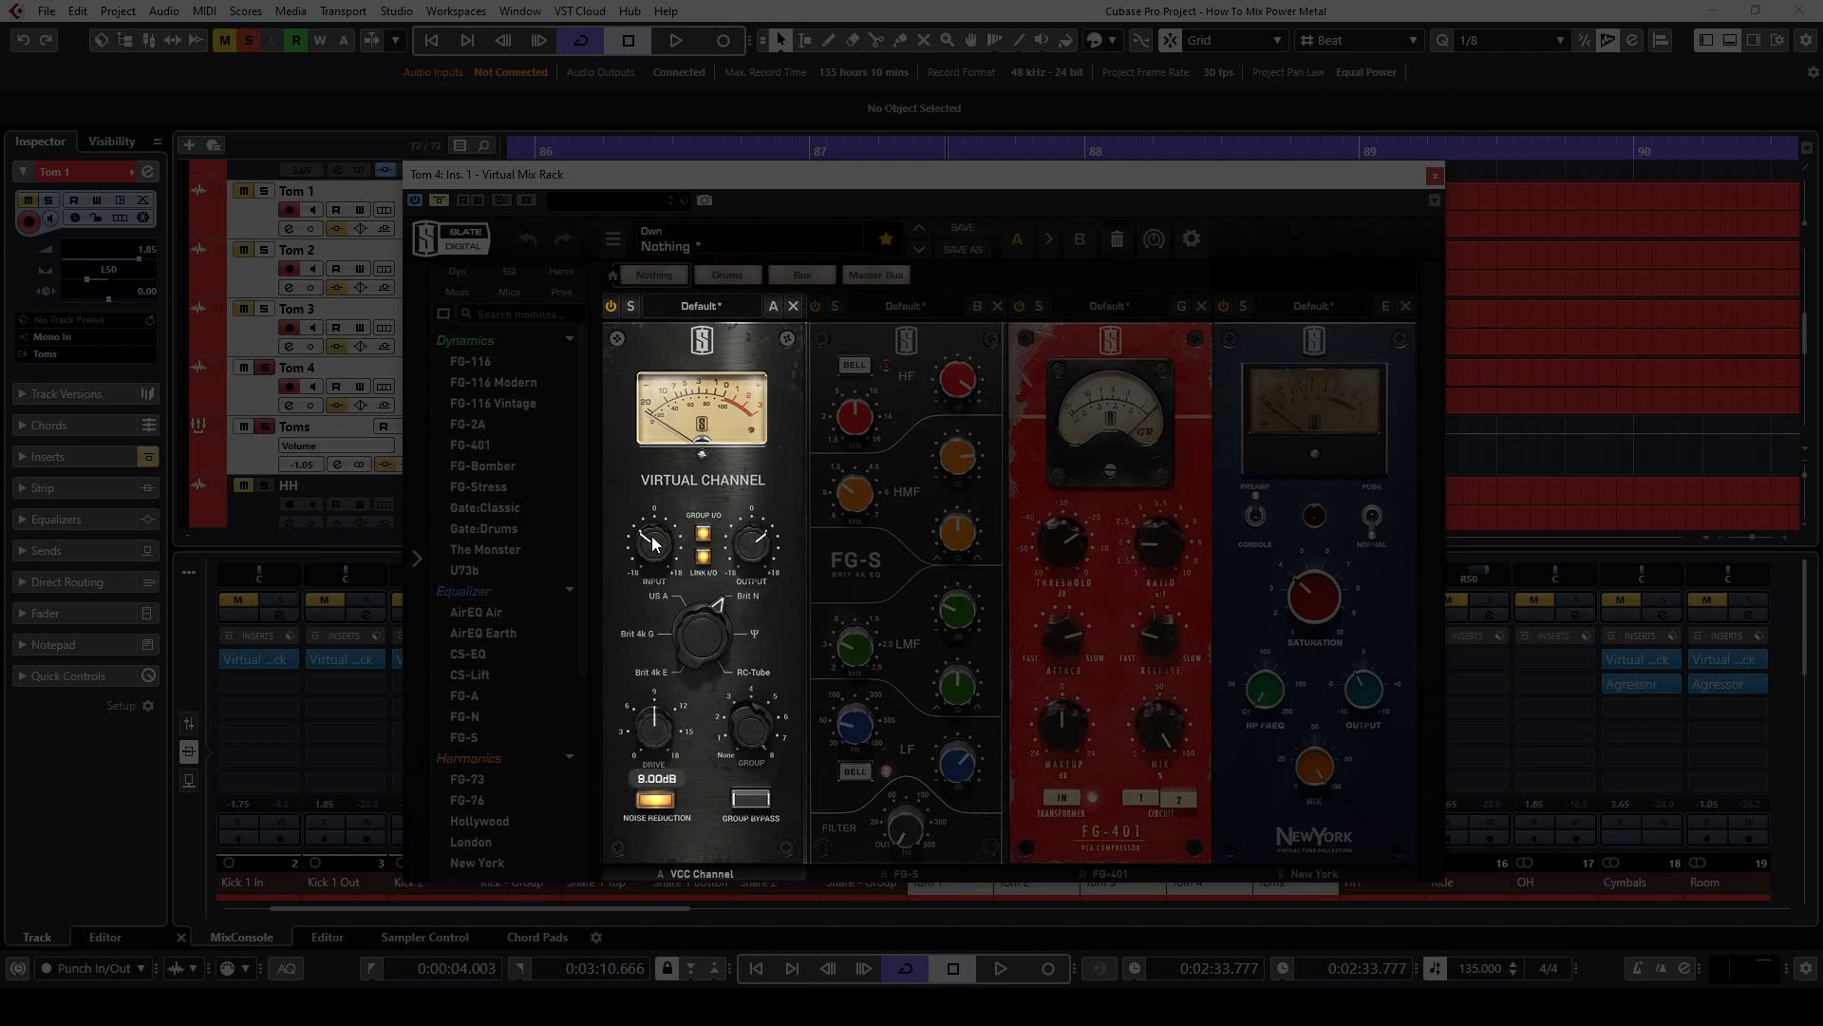
Review the Virtual Mix Rack modules on Tom 4 and compare its sound with the effect bypassed and active
{"action": "mouse_move", "coordinate": [654, 544]}
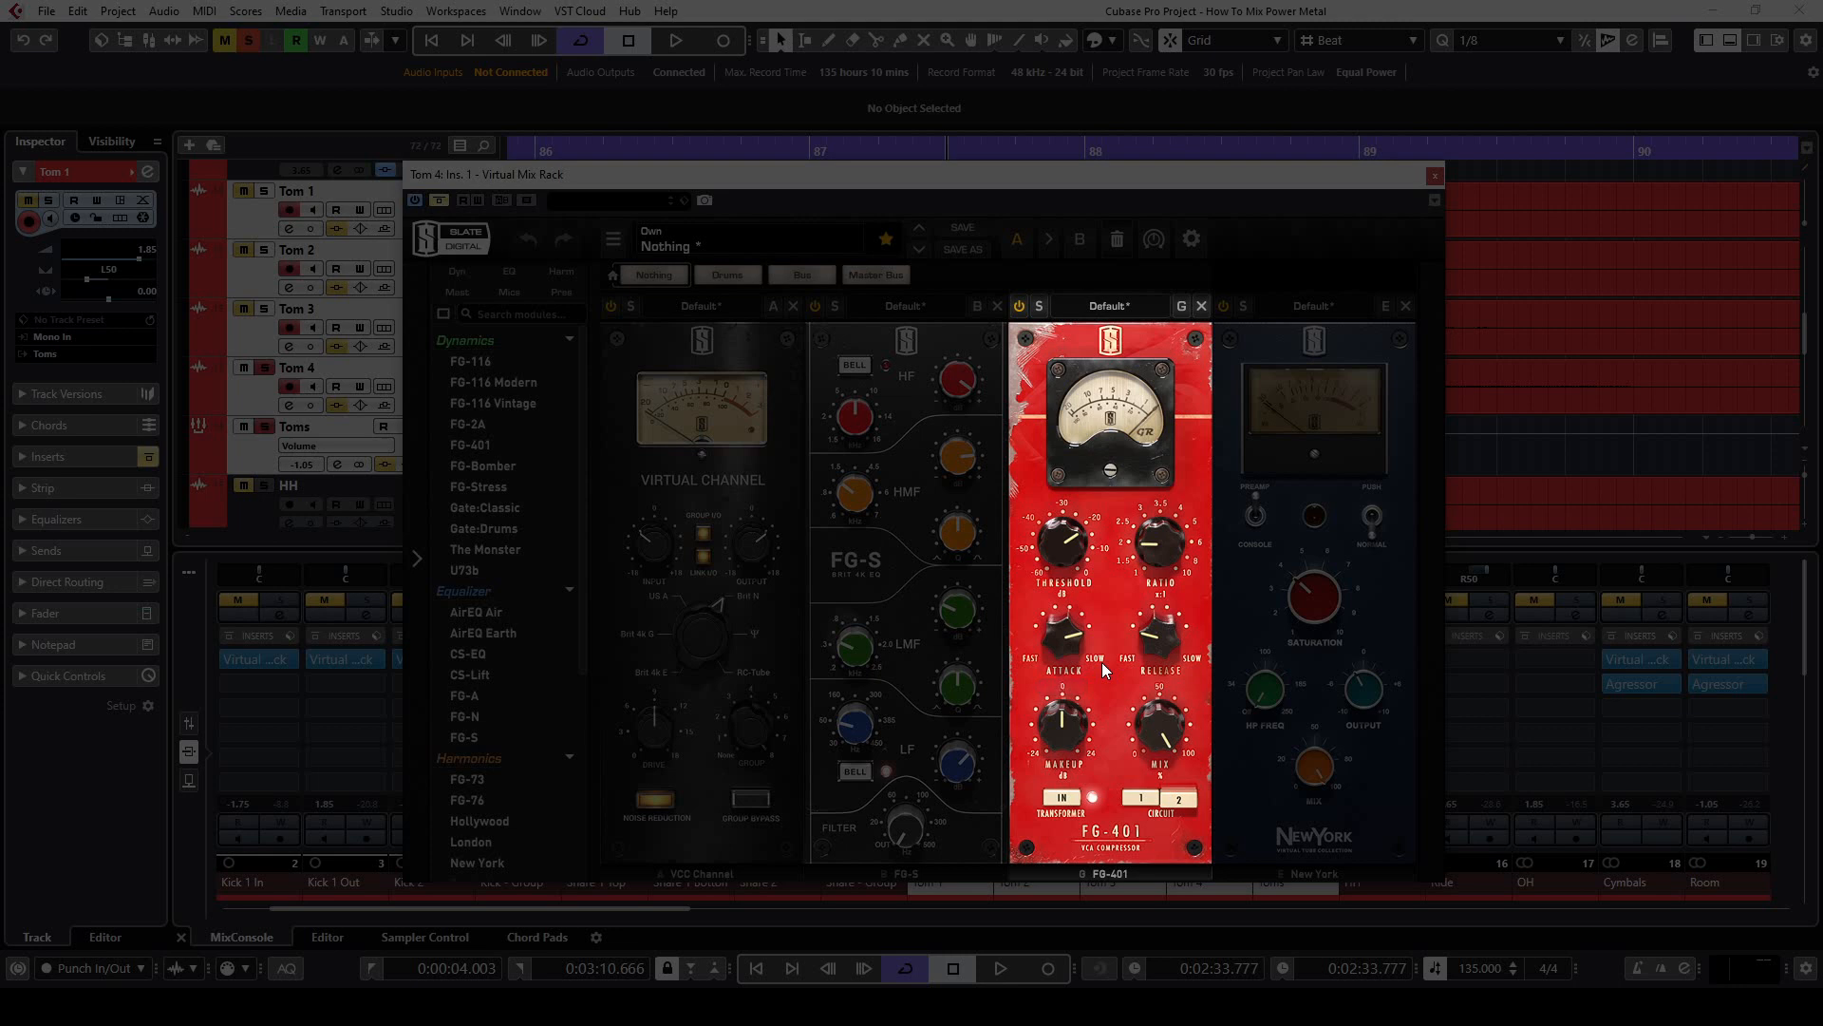
{"action": "mouse_move", "coordinate": [1148, 639]}
{"action": "mouse_move", "coordinate": [1171, 549]}
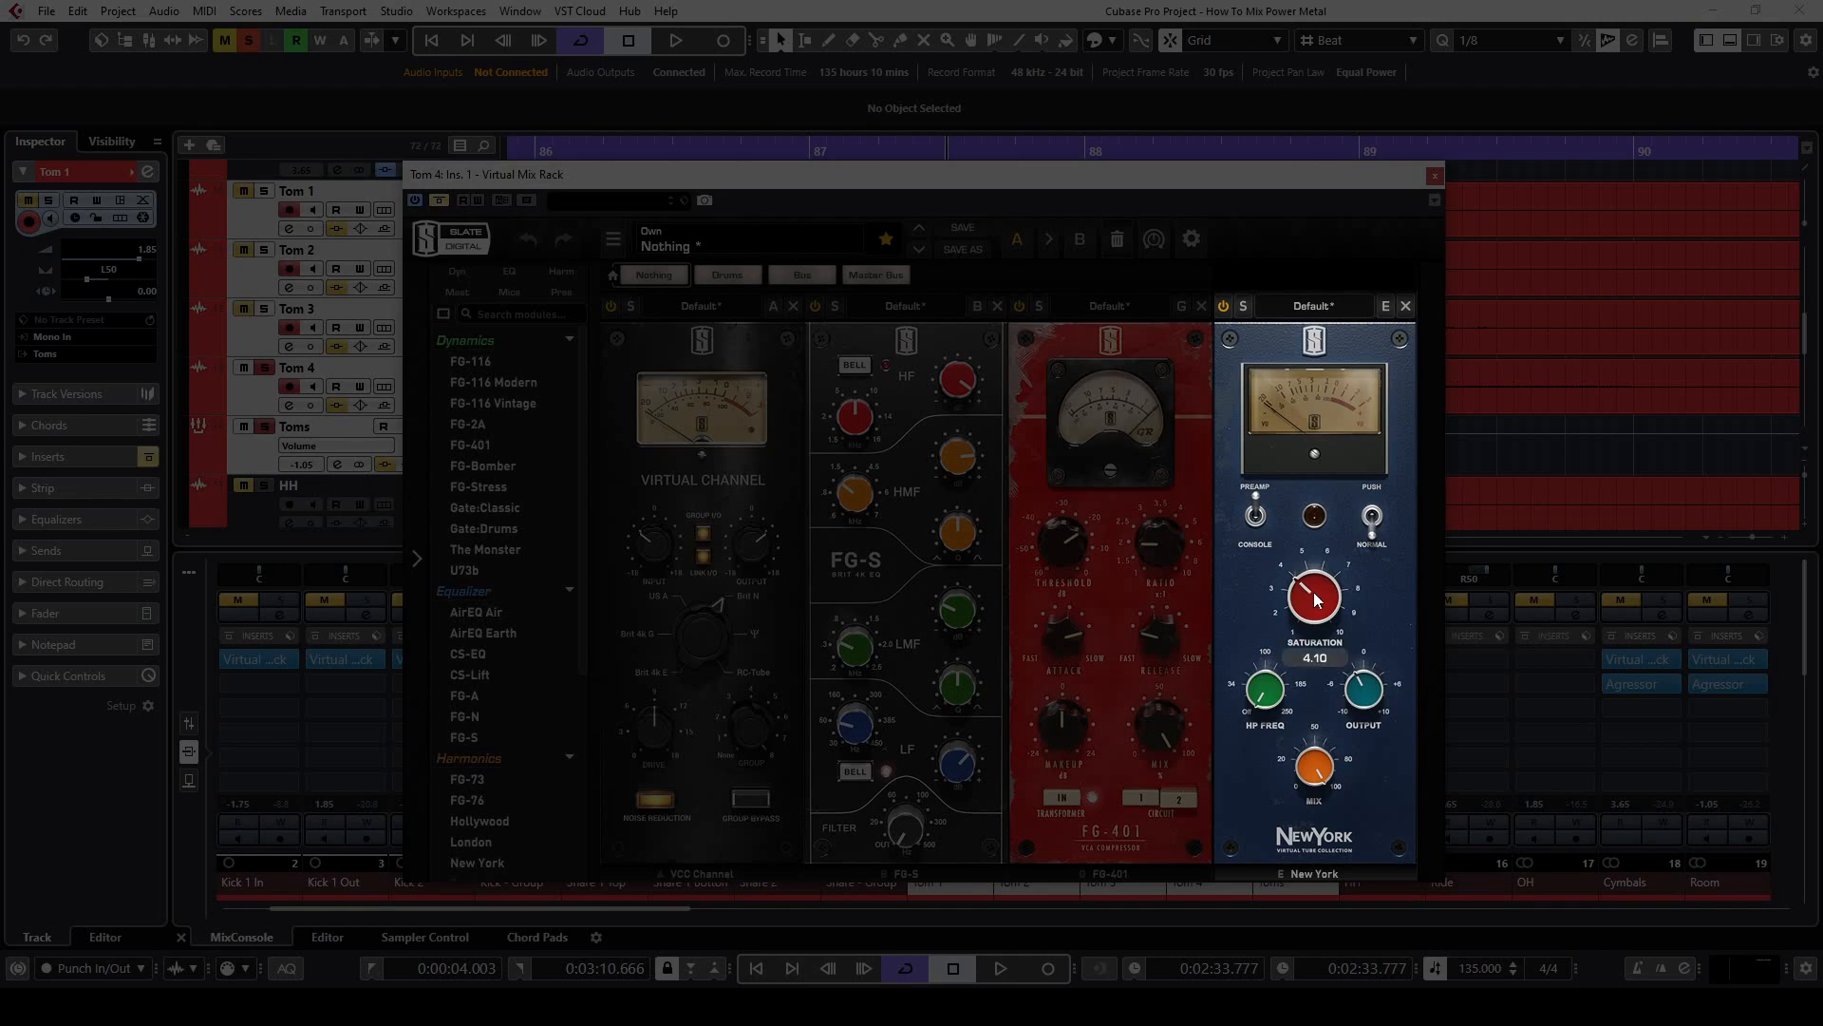
{"action": "key", "text": "space"}
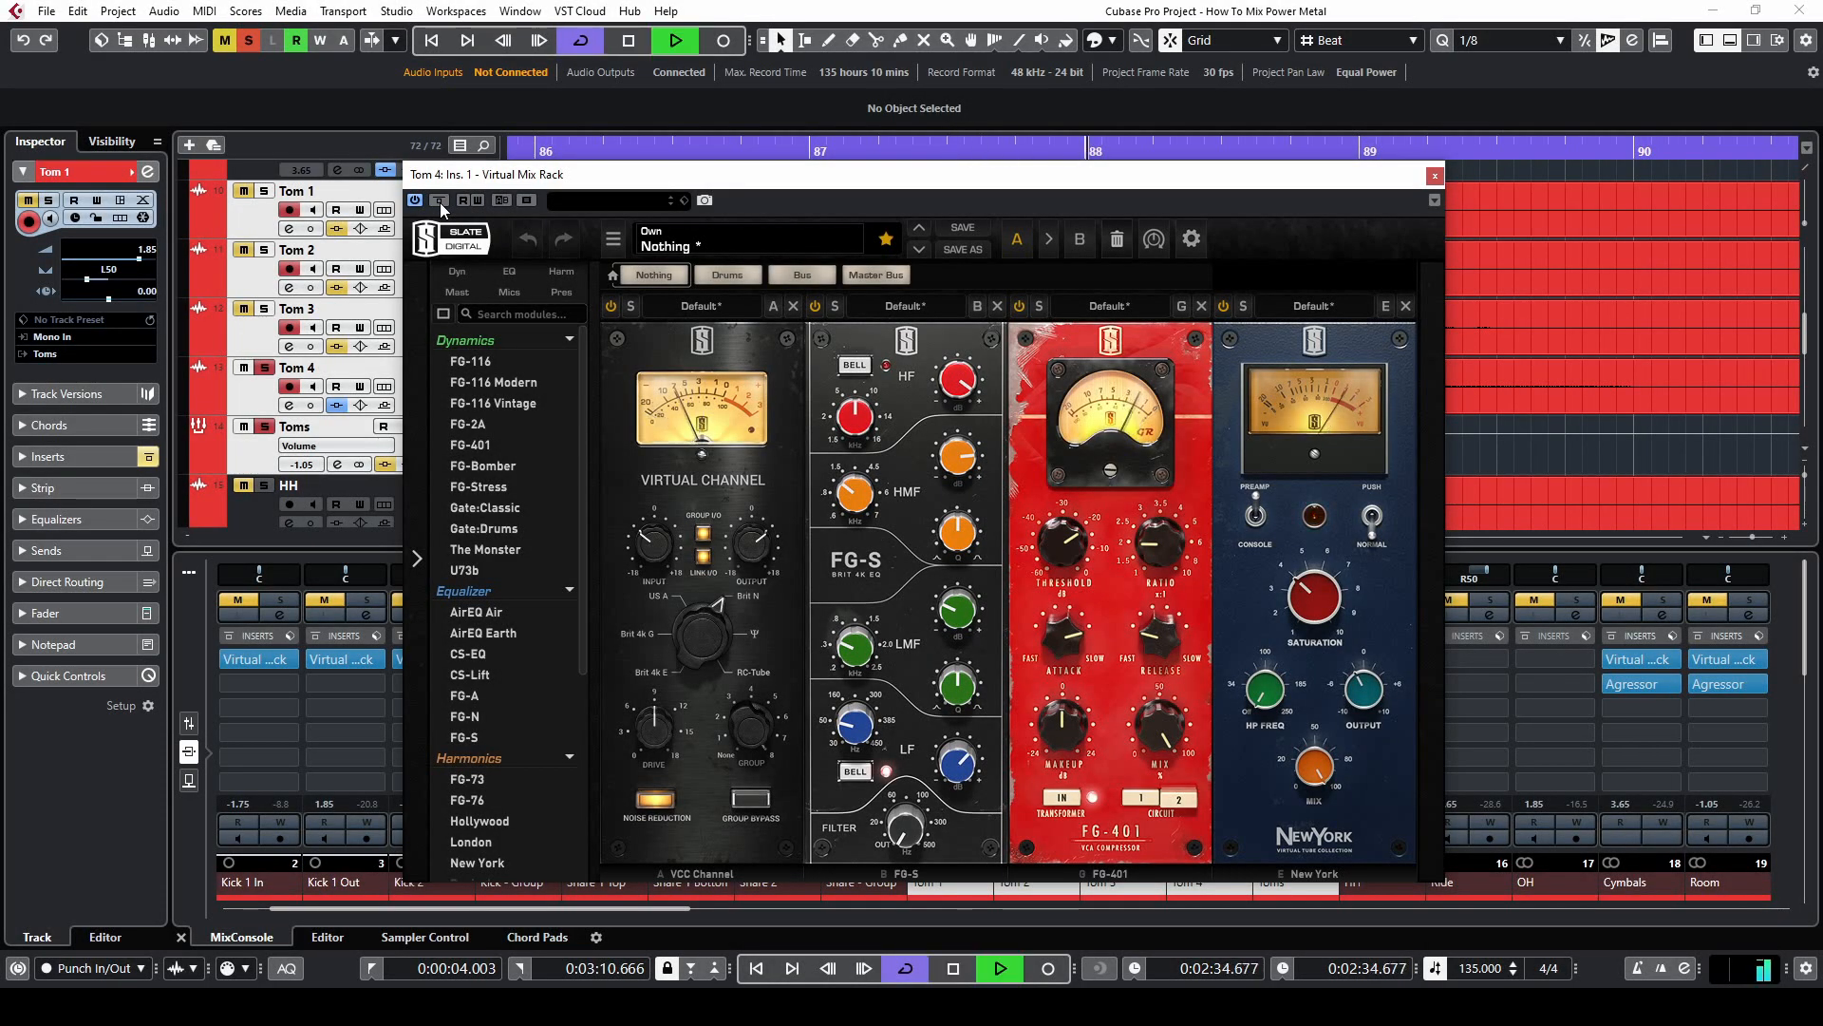
{"action": "key", "text": "space"}
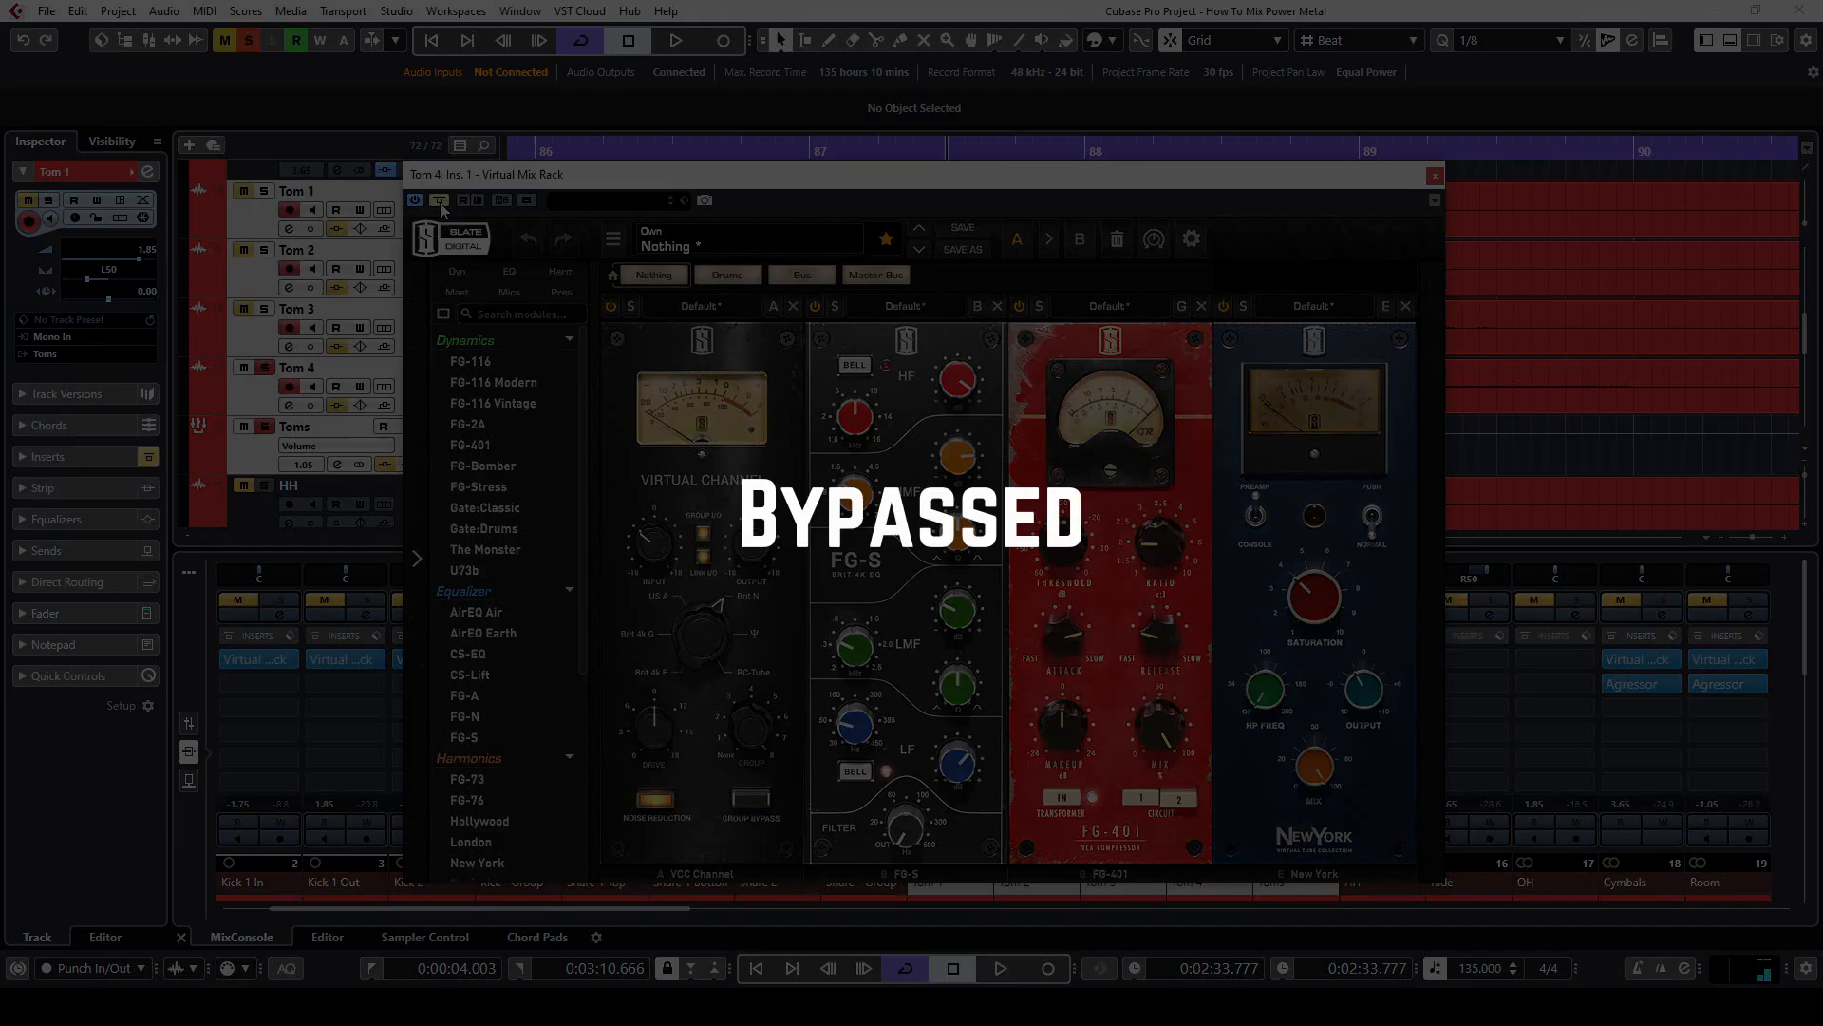
{"action": "key", "text": "space"}
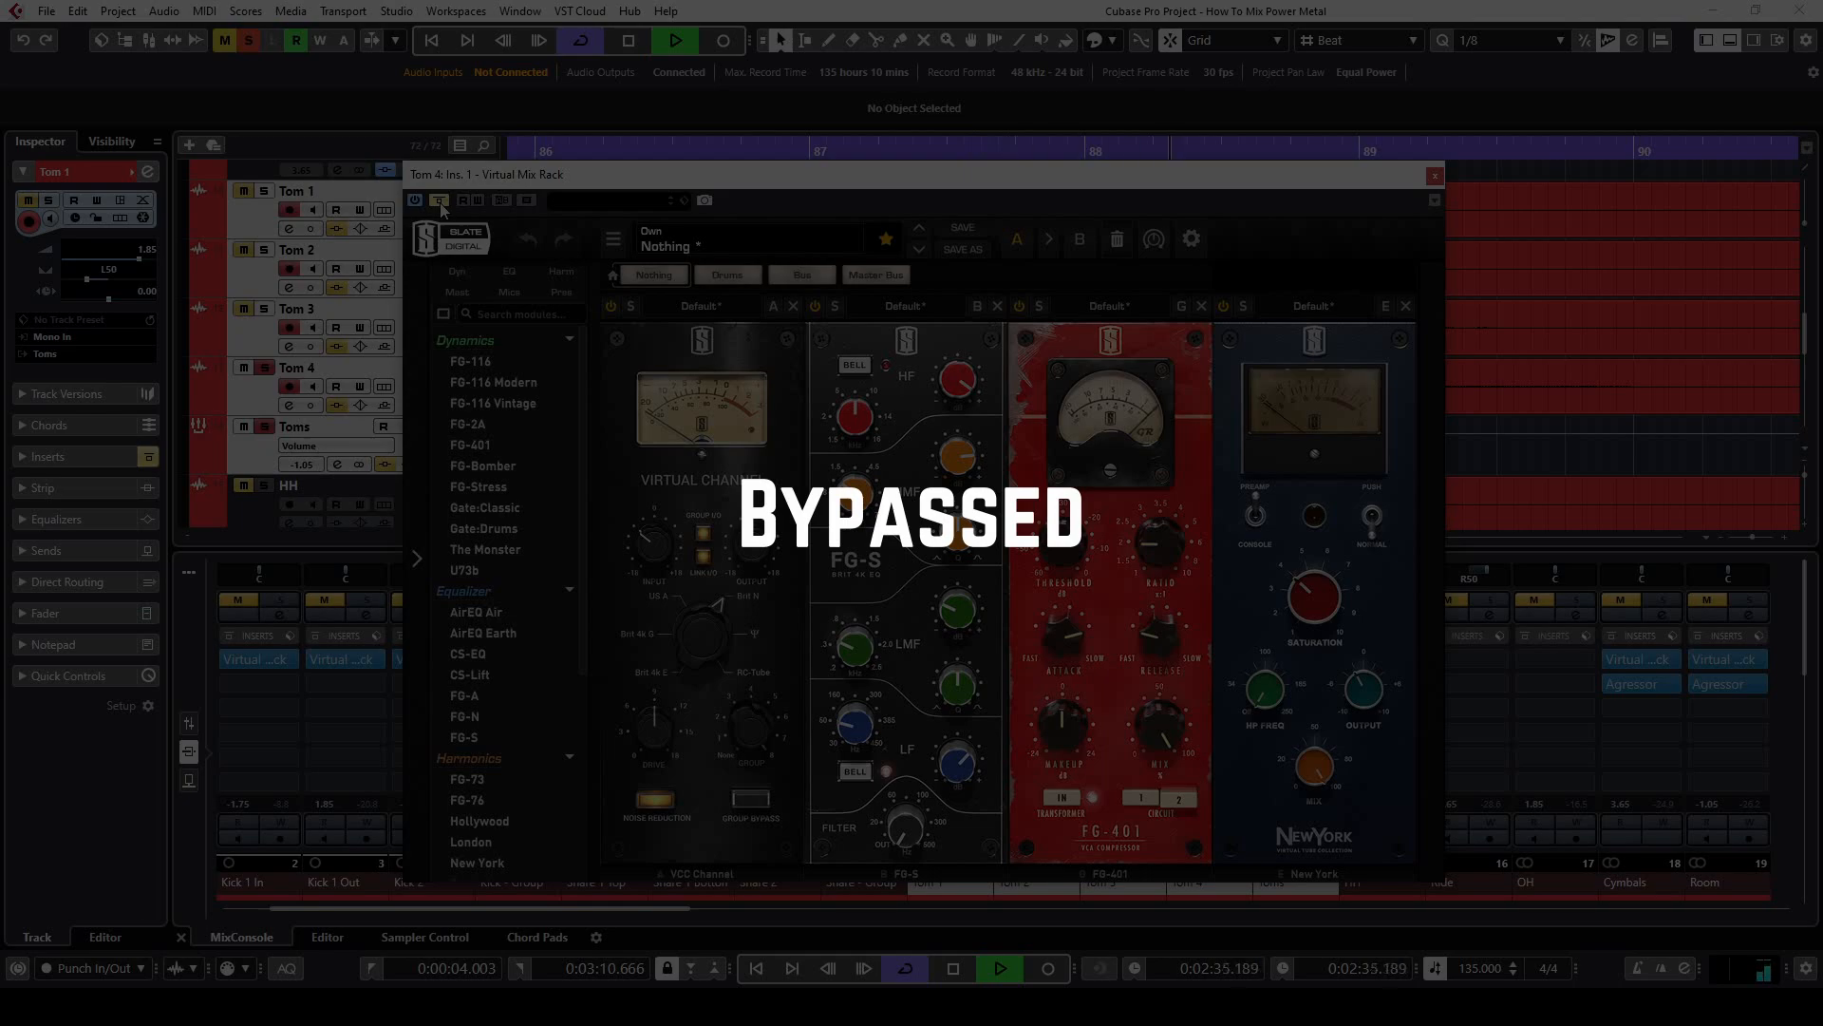
{"action": "key", "text": "space"}
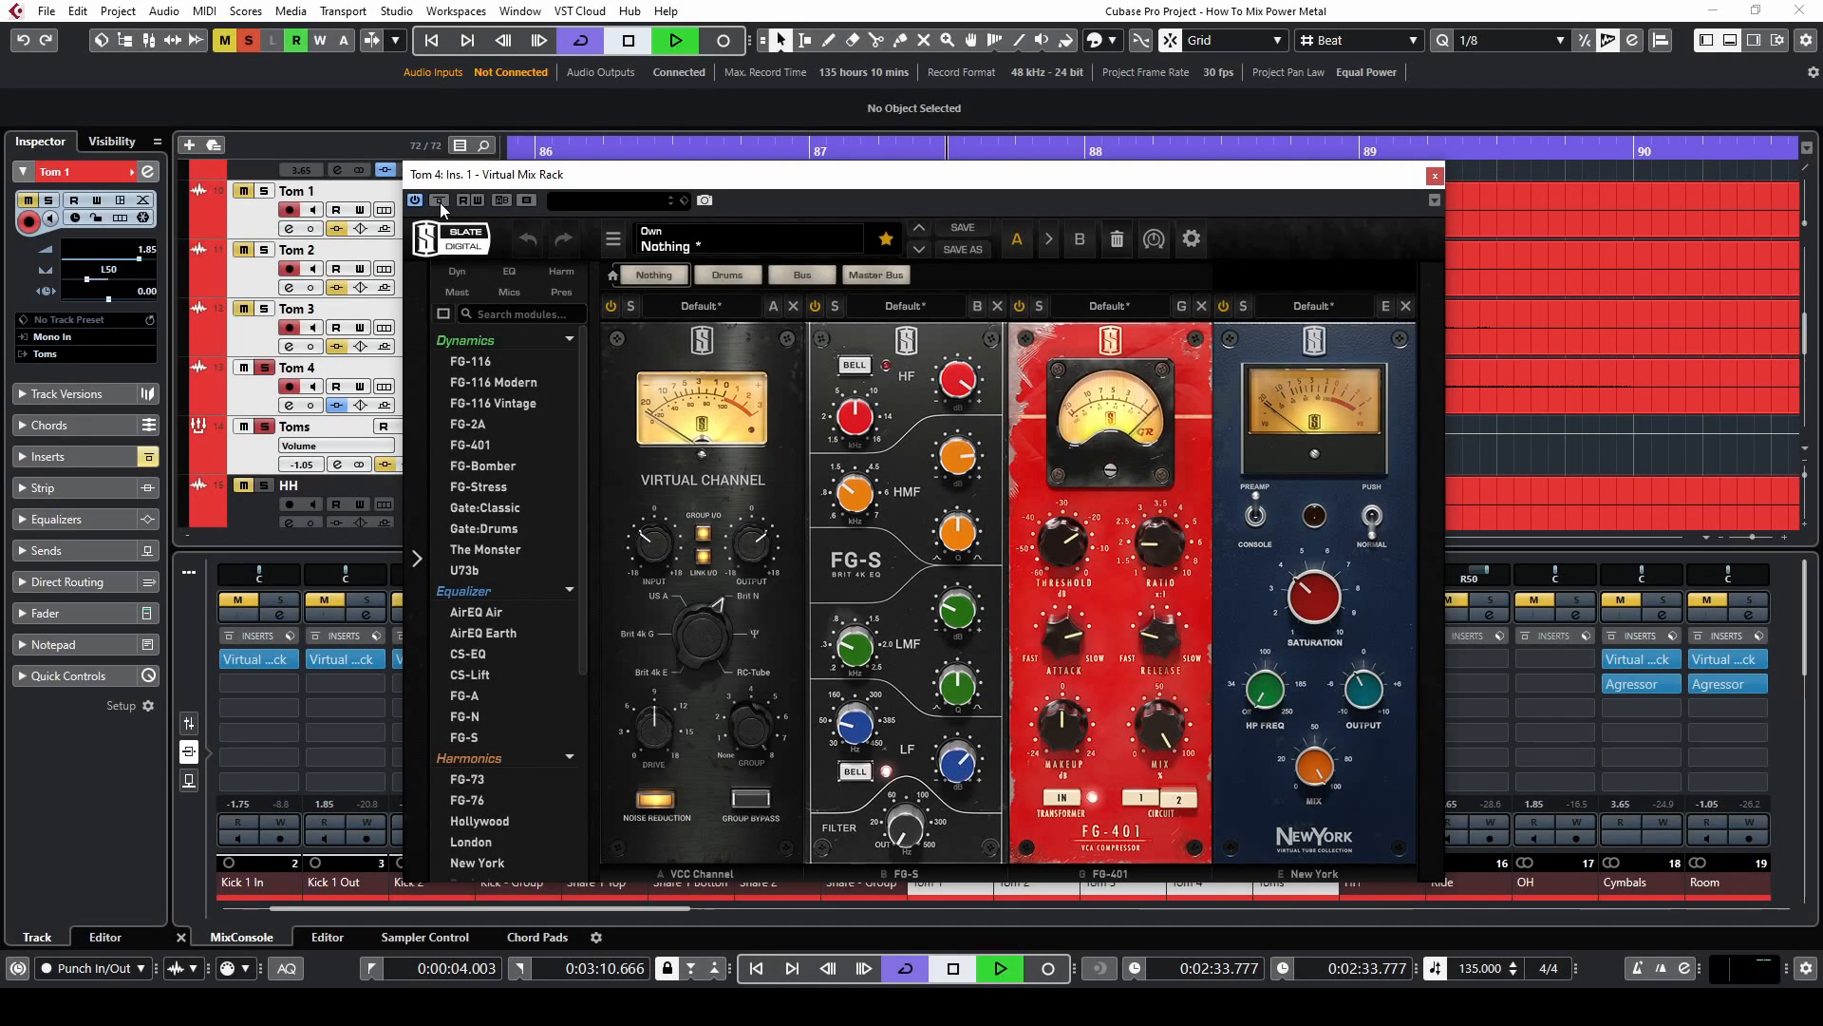
{"action": "key", "text": "space"}
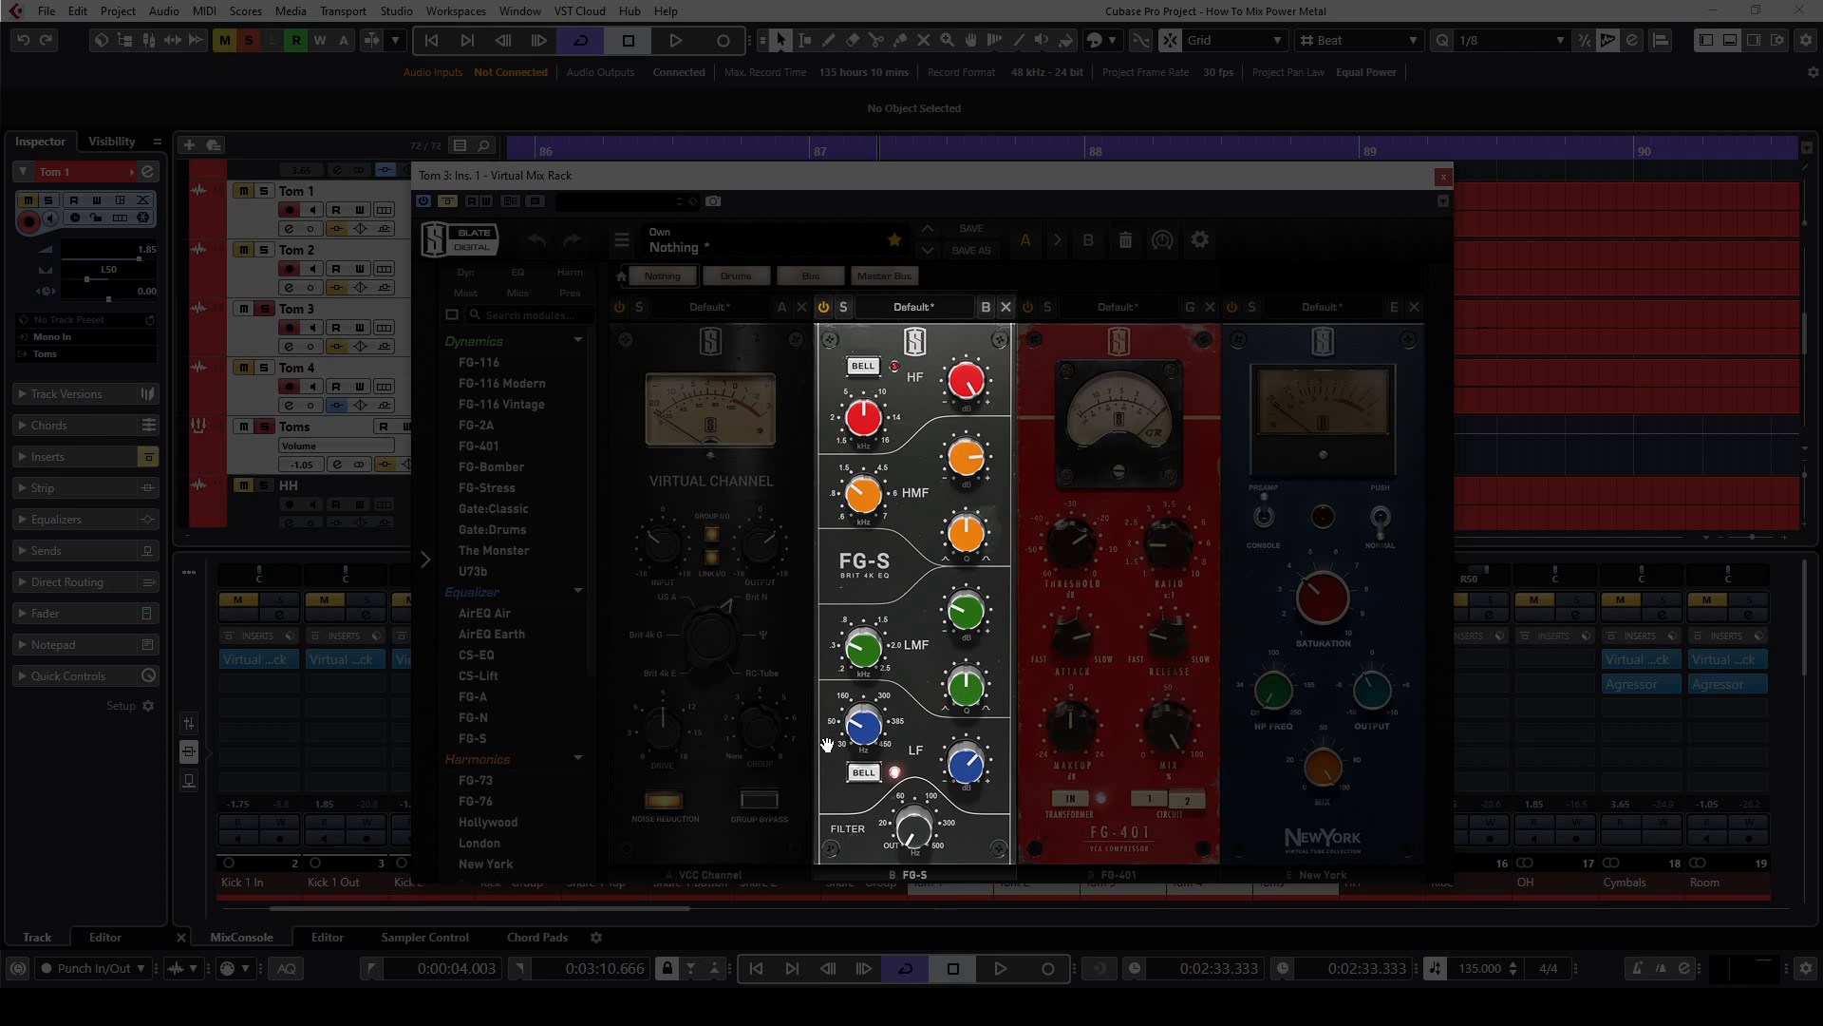
Examine the FG-S equalizer settings on Tom 3 and compare its sound with Virtual Mix Rack bypassed and active
{"action": "mouse_move", "coordinate": [862, 733]}
{"action": "mouse_move", "coordinate": [947, 384]}
{"action": "key", "text": "space"}
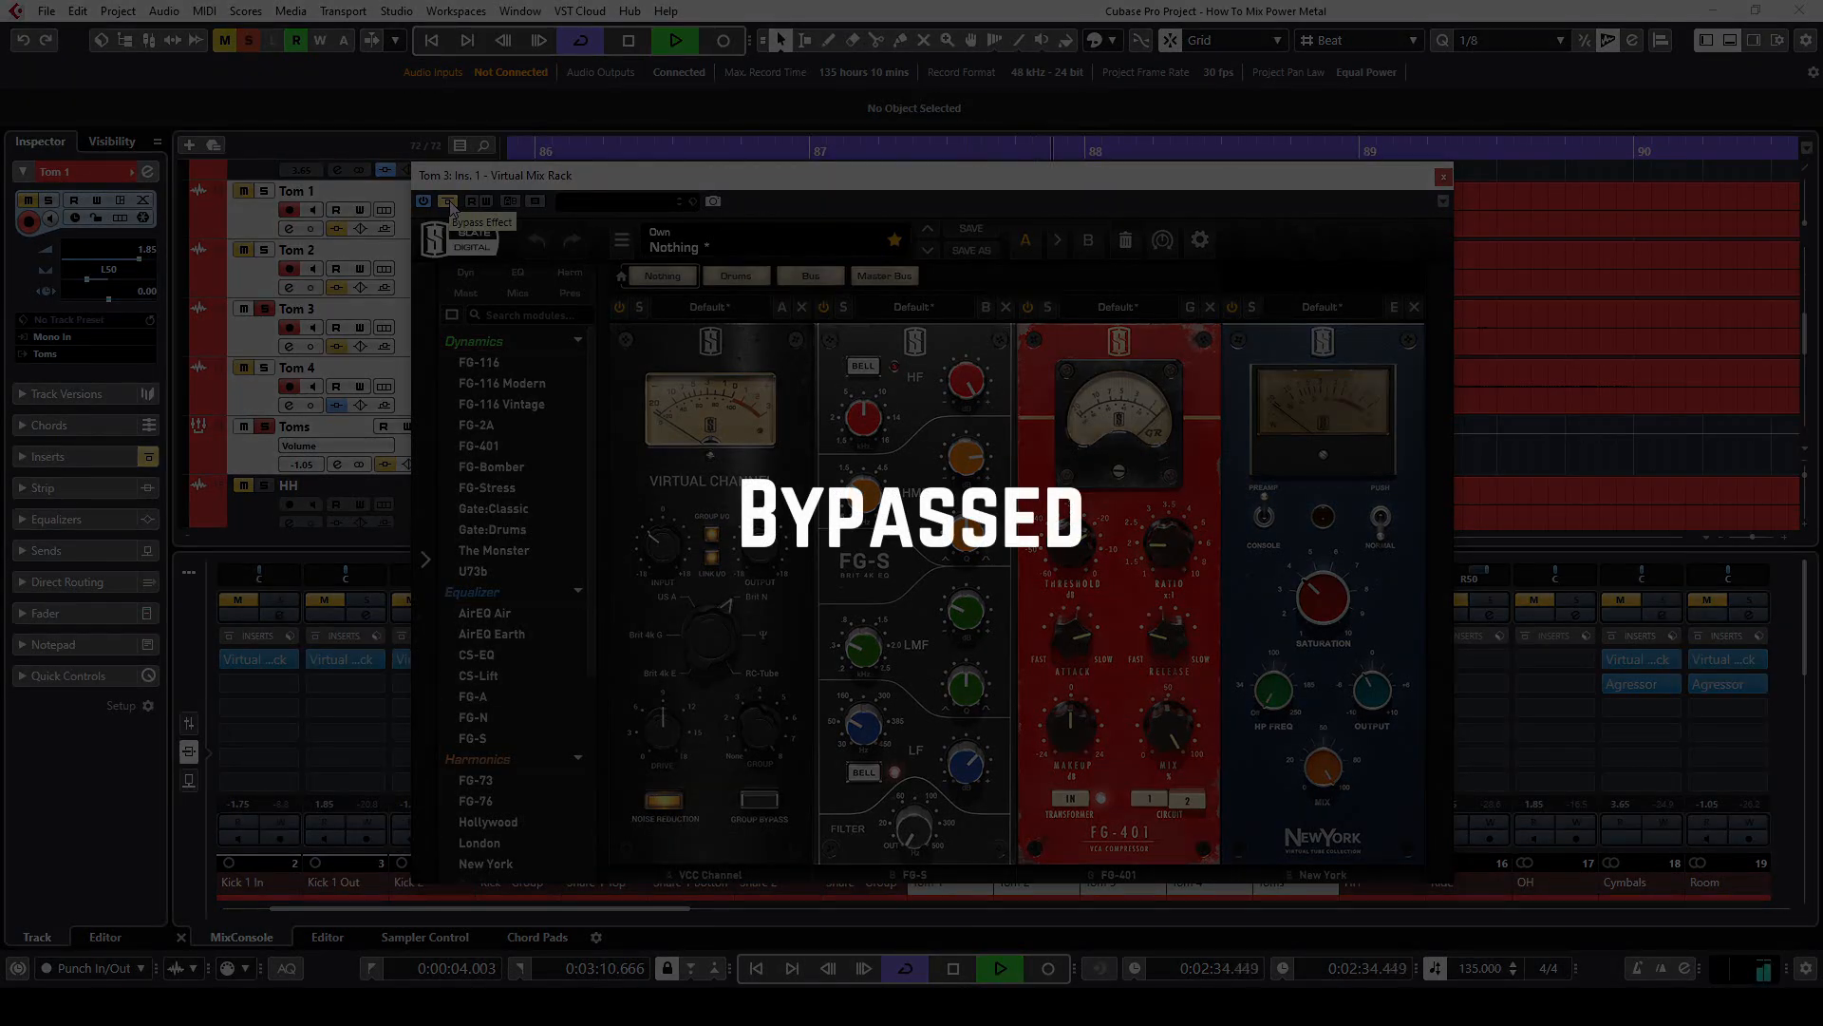
{"action": "key", "text": "space"}
{"action": "key", "text": "space"}
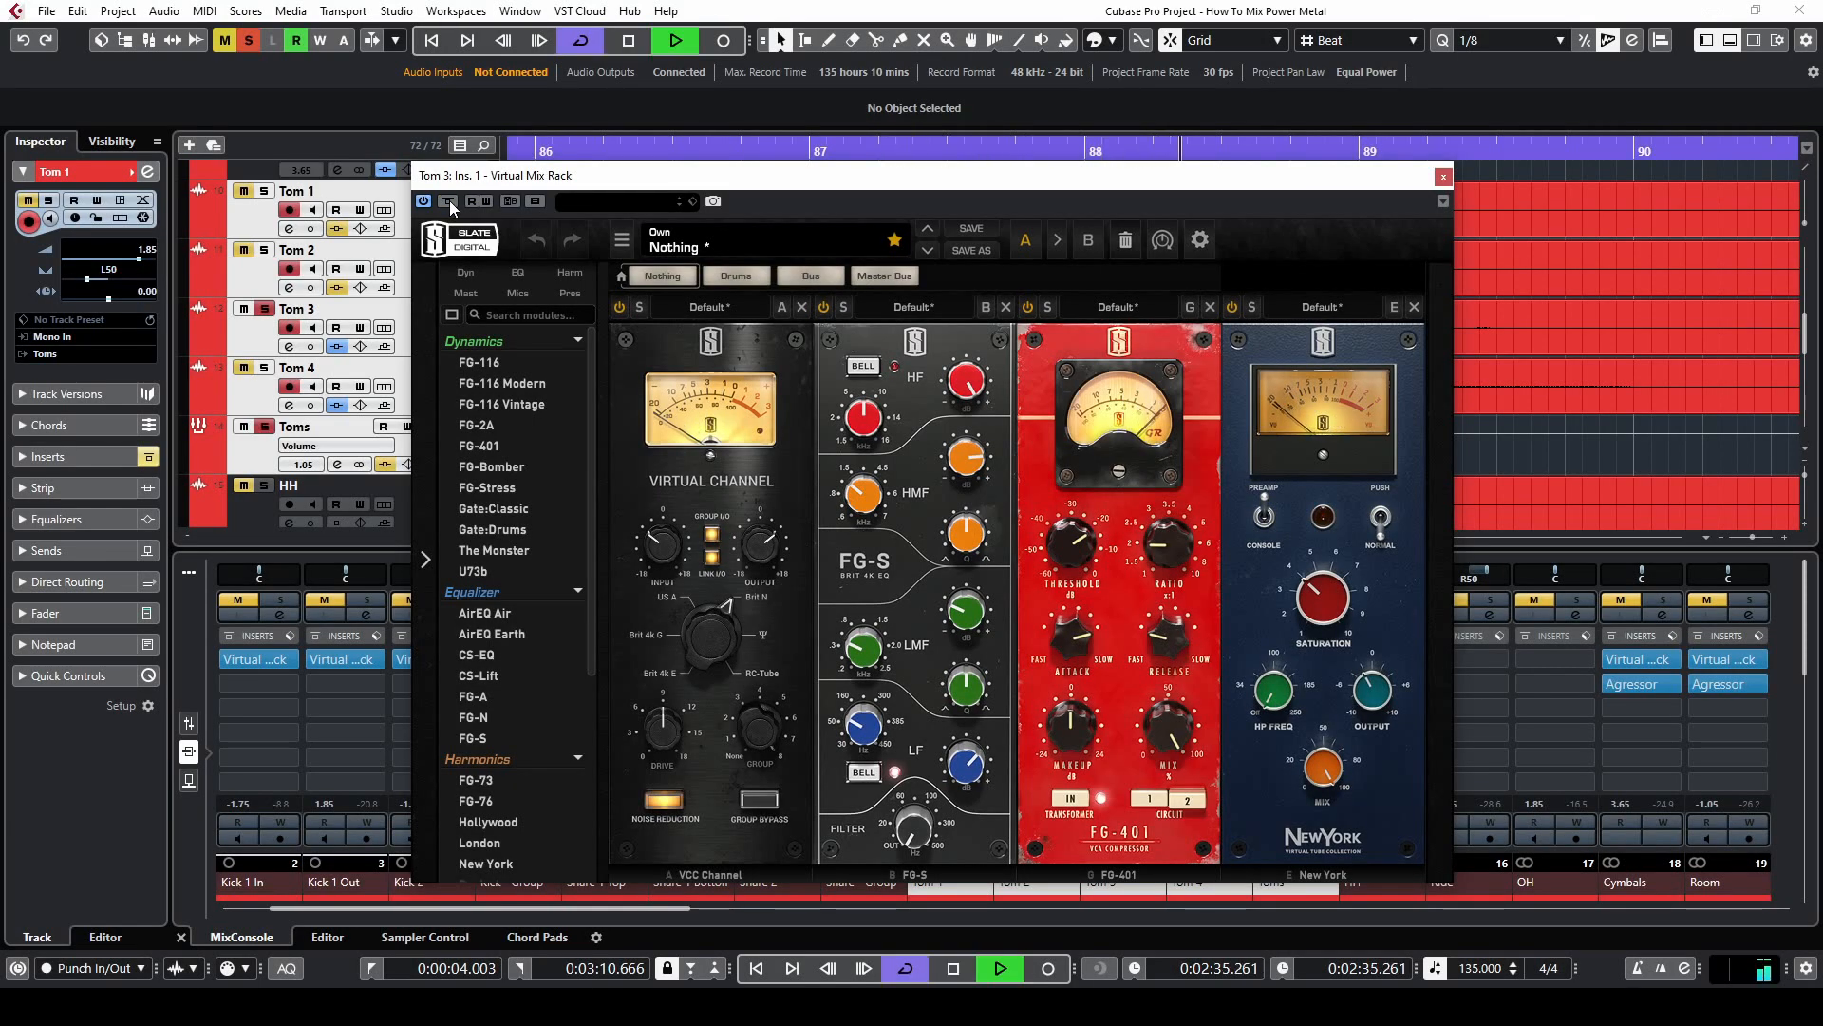
{"action": "key", "text": "space"}
{"action": "key", "text": "space"}
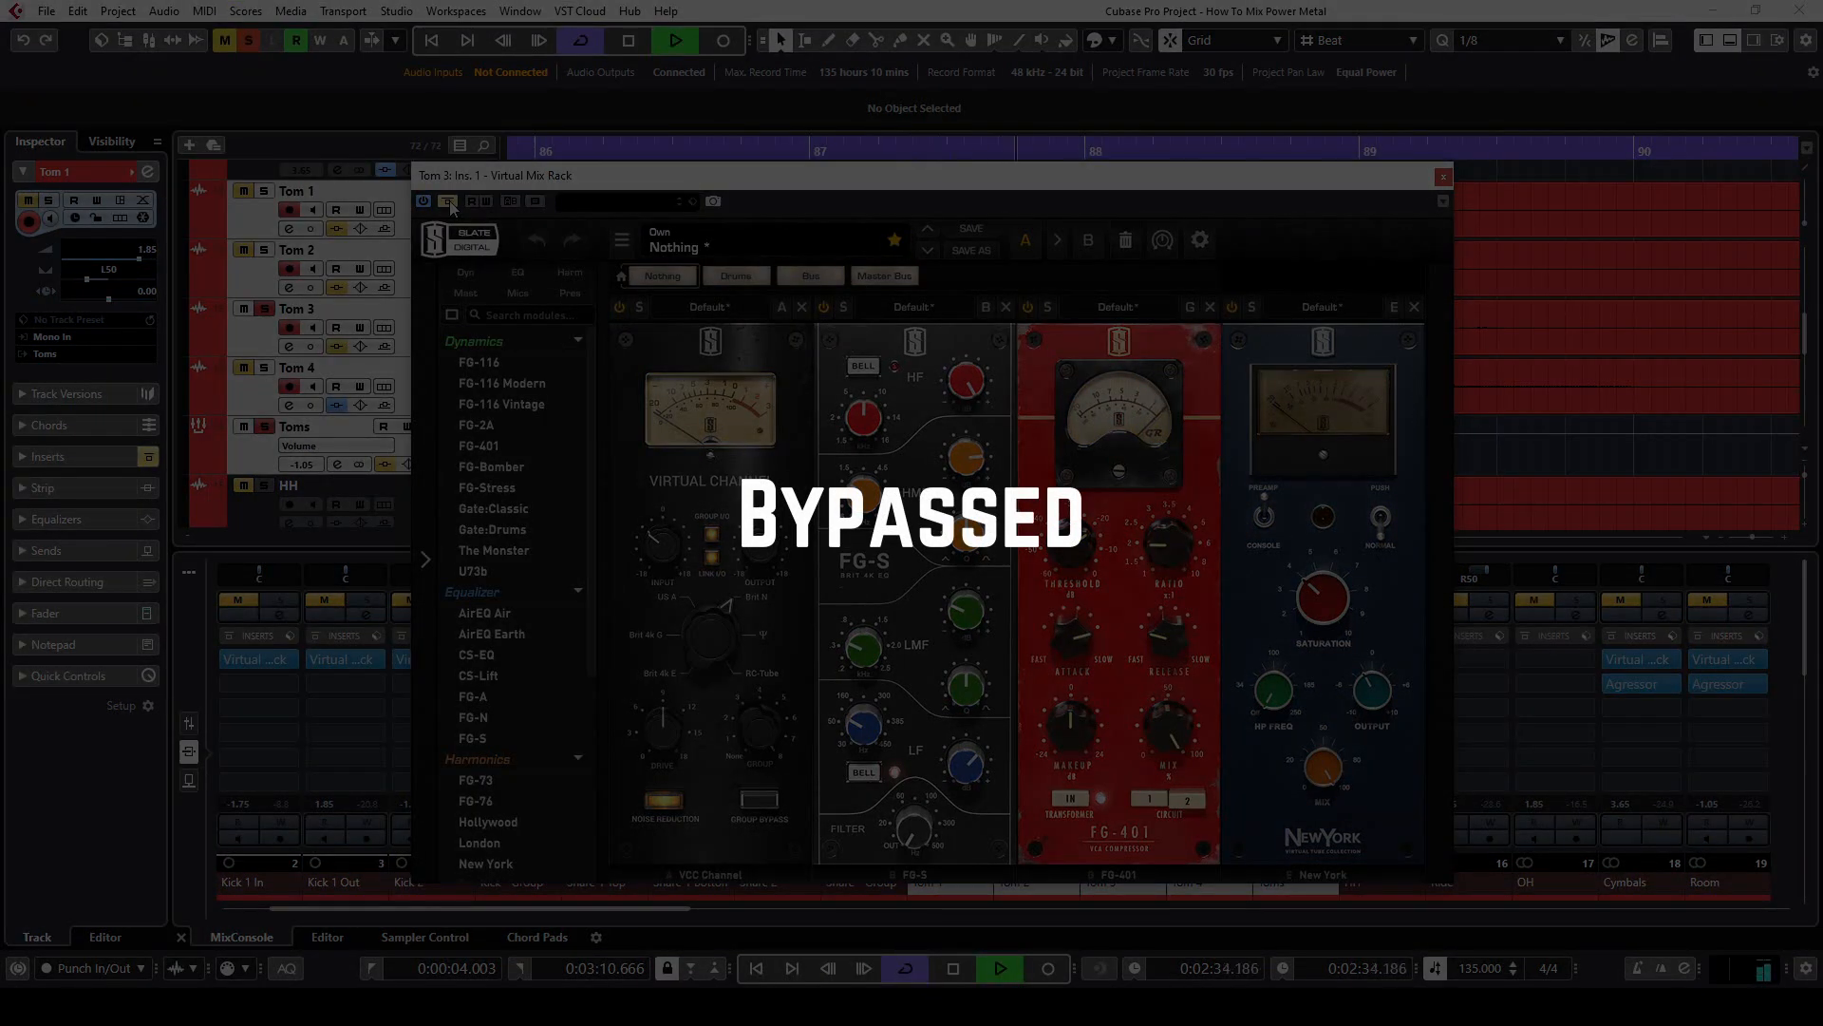
{"action": "key", "text": "space"}
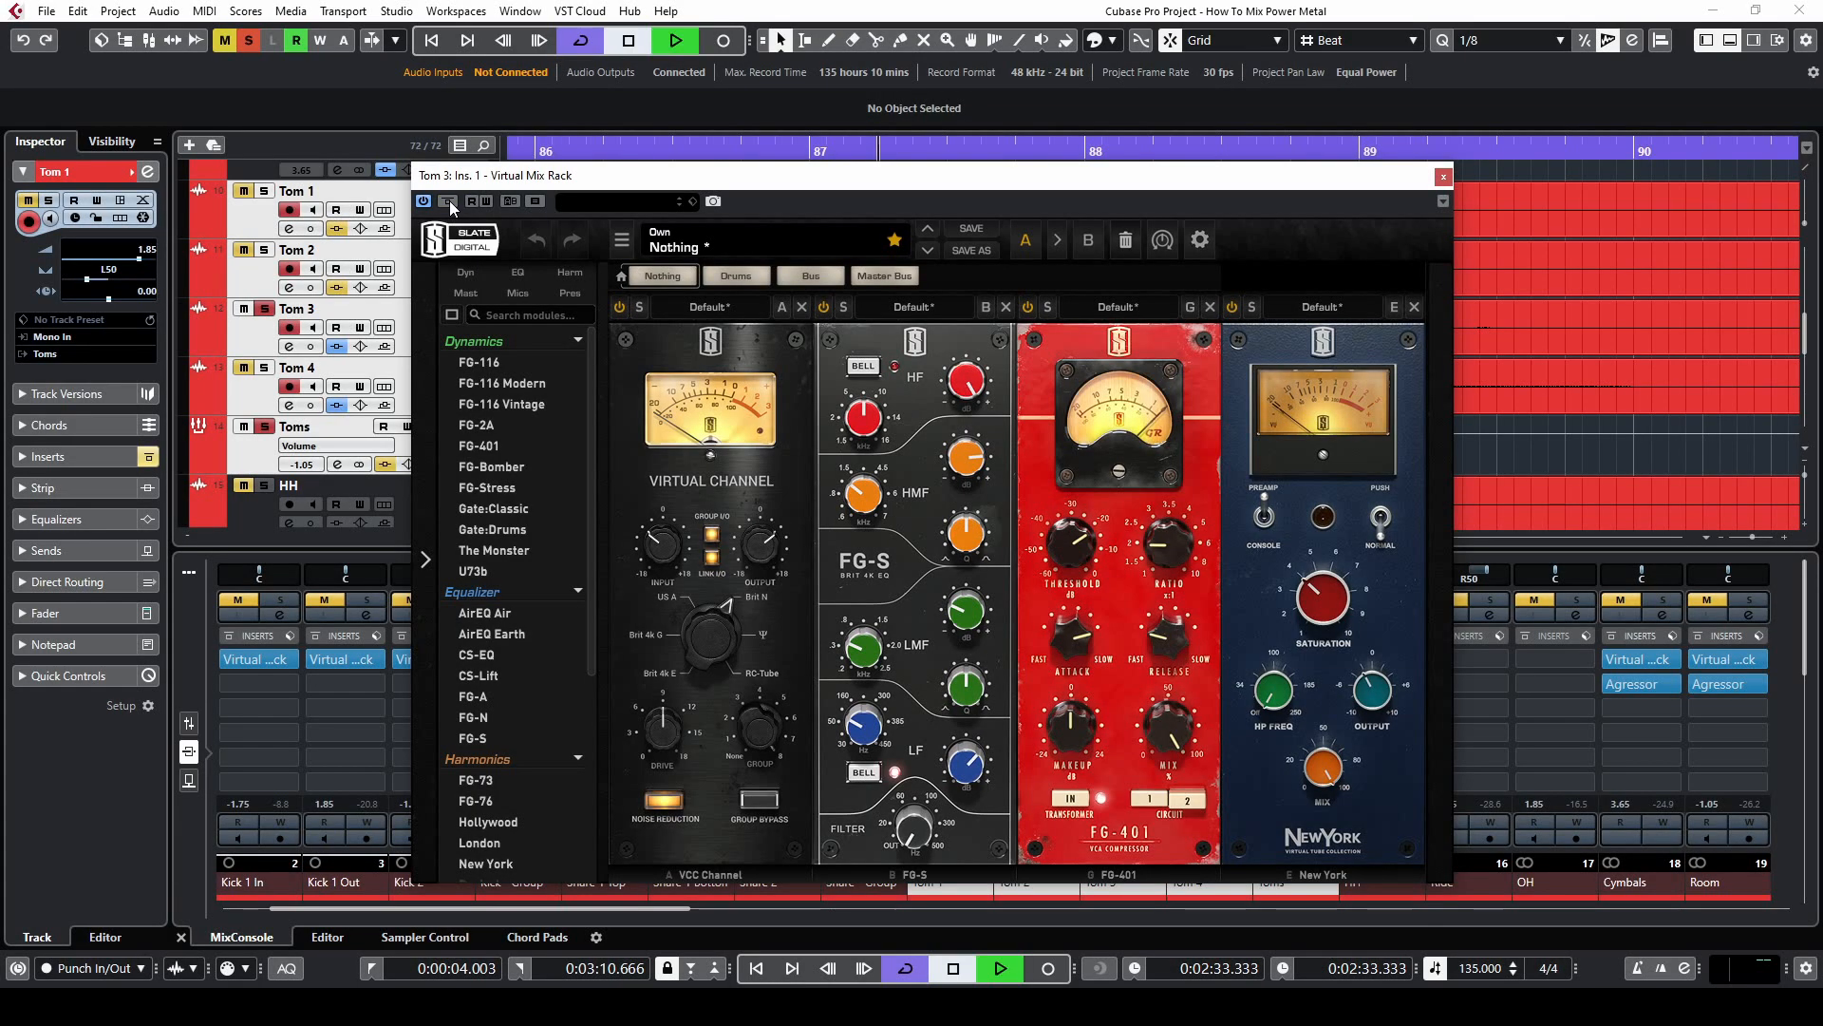
{"action": "key", "text": "space"}
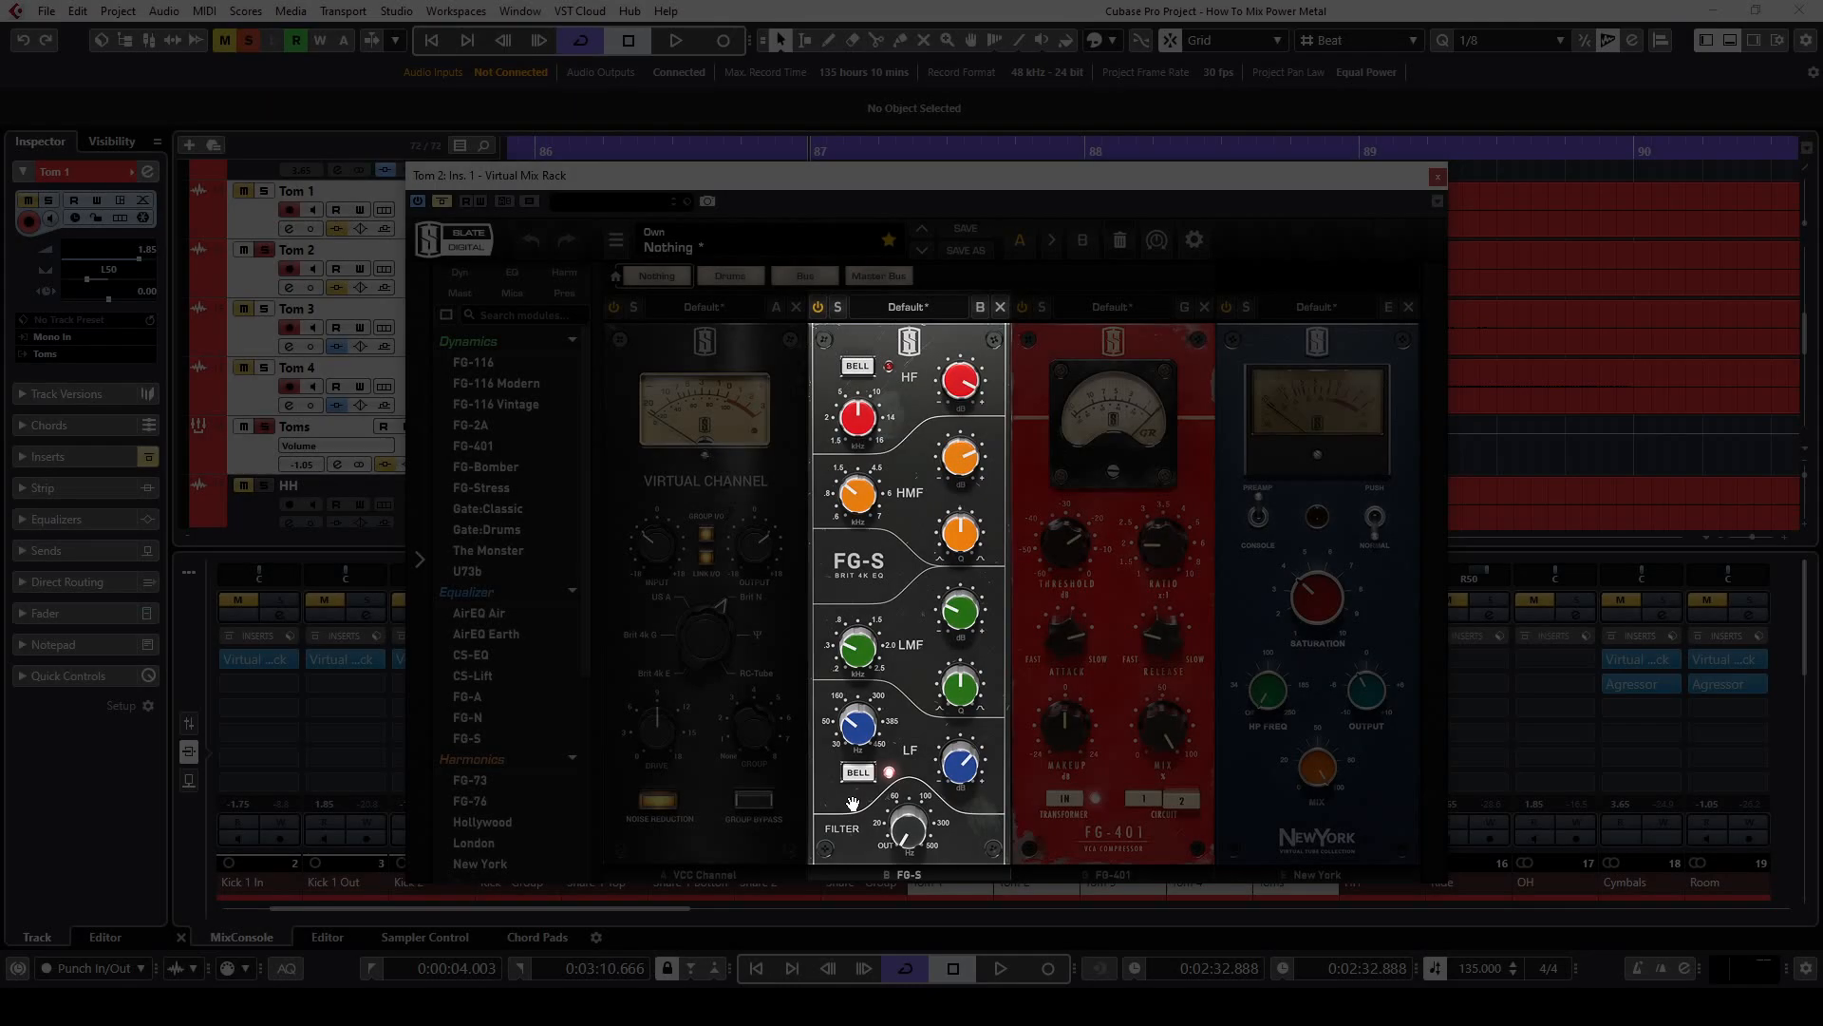
Check the FG-S low band on Tom 2 and compare the tom with Virtual Mix Rack bypassed and active
{"action": "mouse_move", "coordinate": [860, 729]}
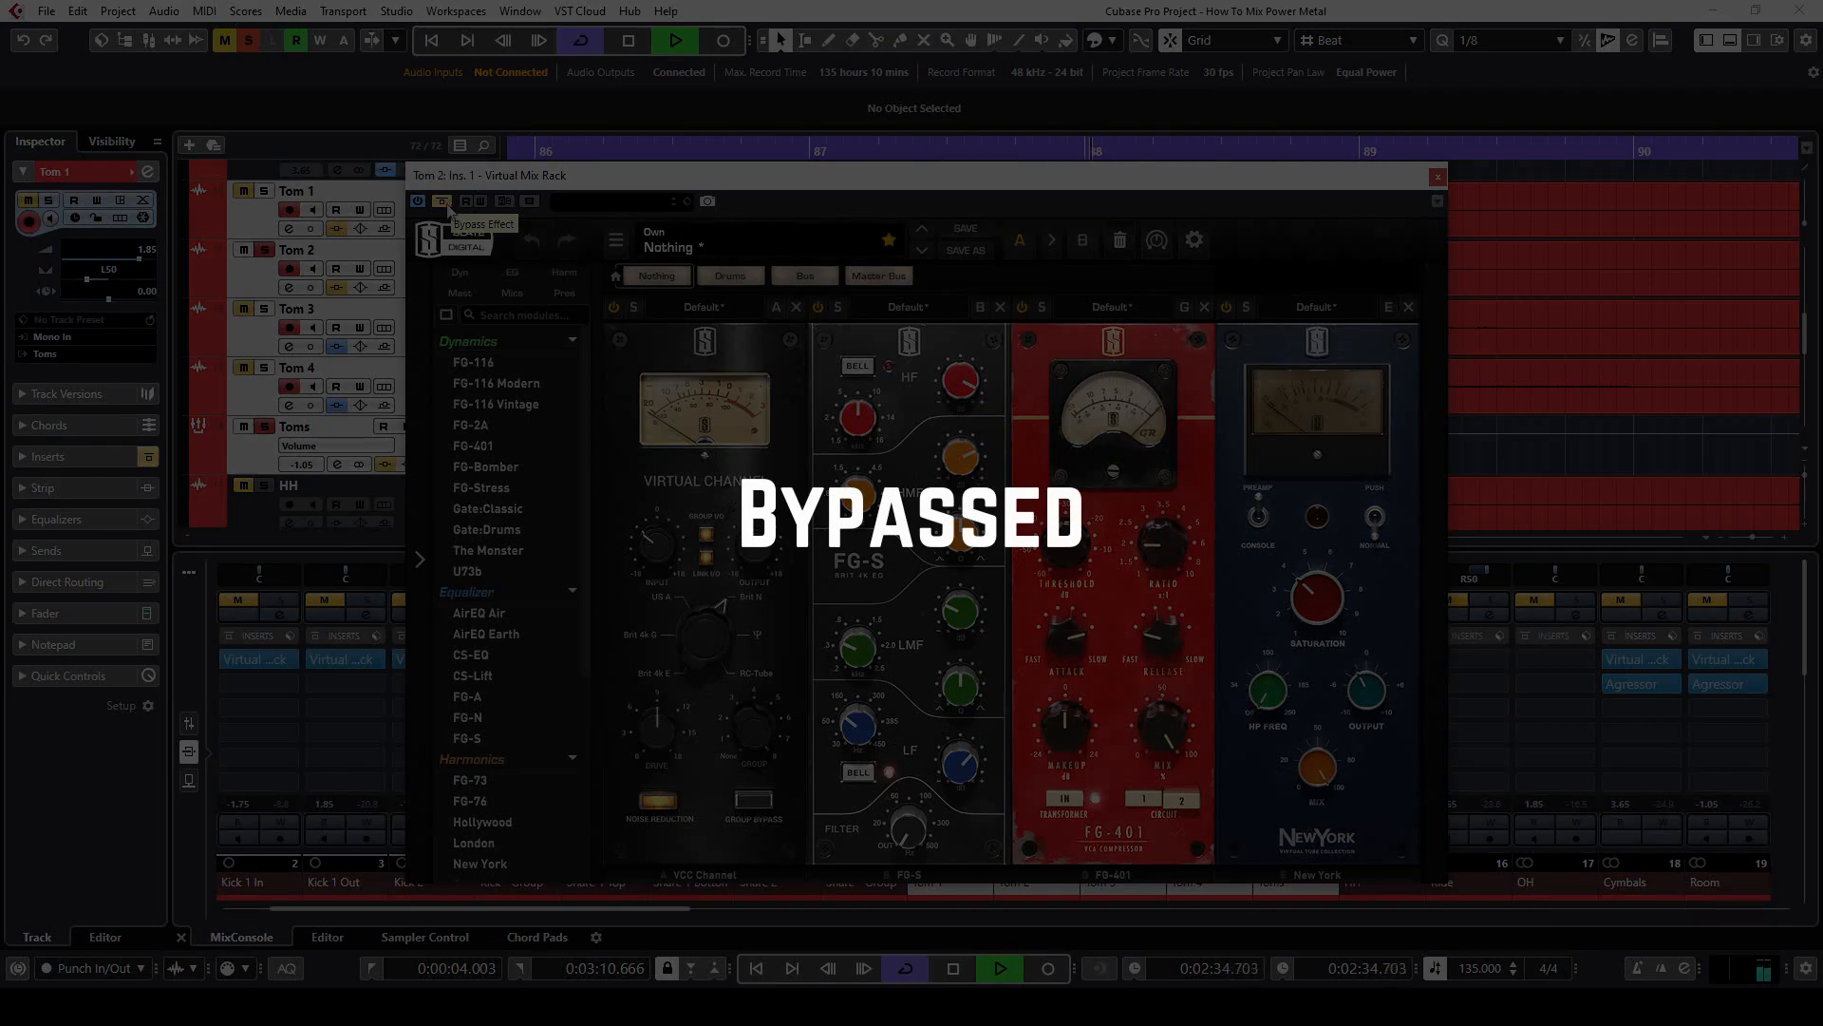
{"action": "left_click", "coordinate": [446, 203]}
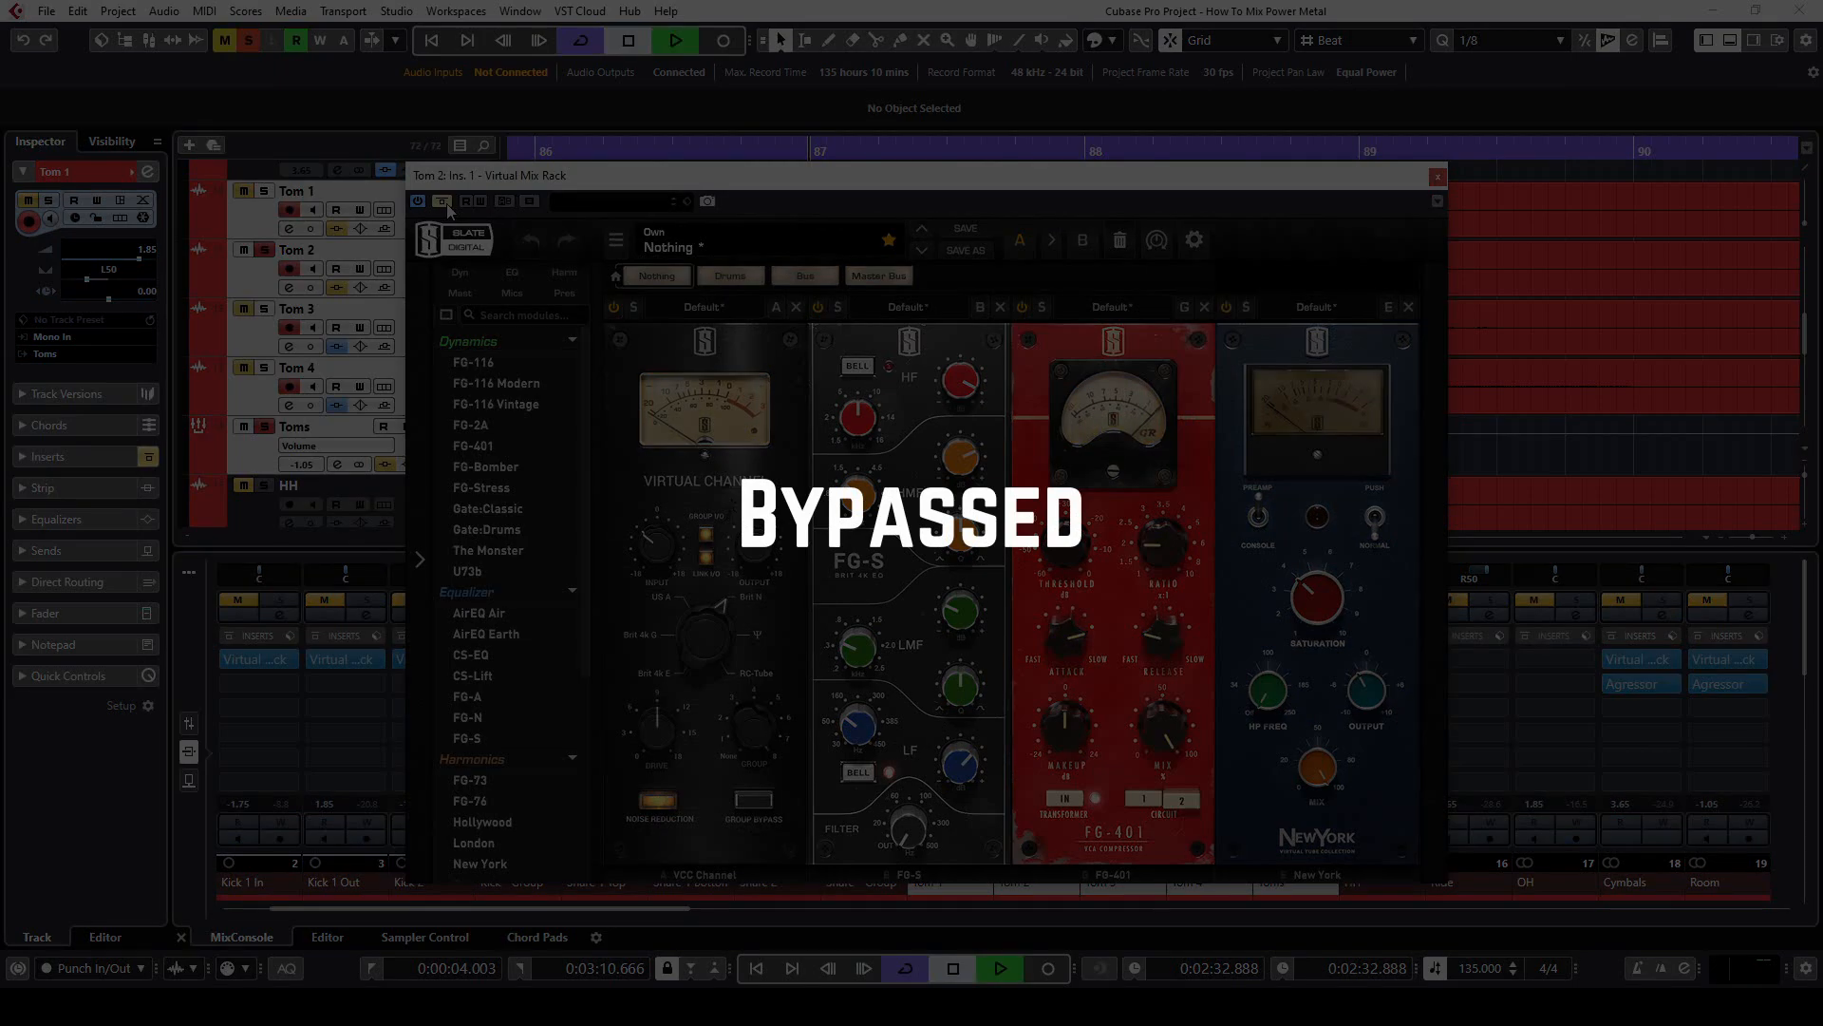
{"action": "key", "text": "space"}
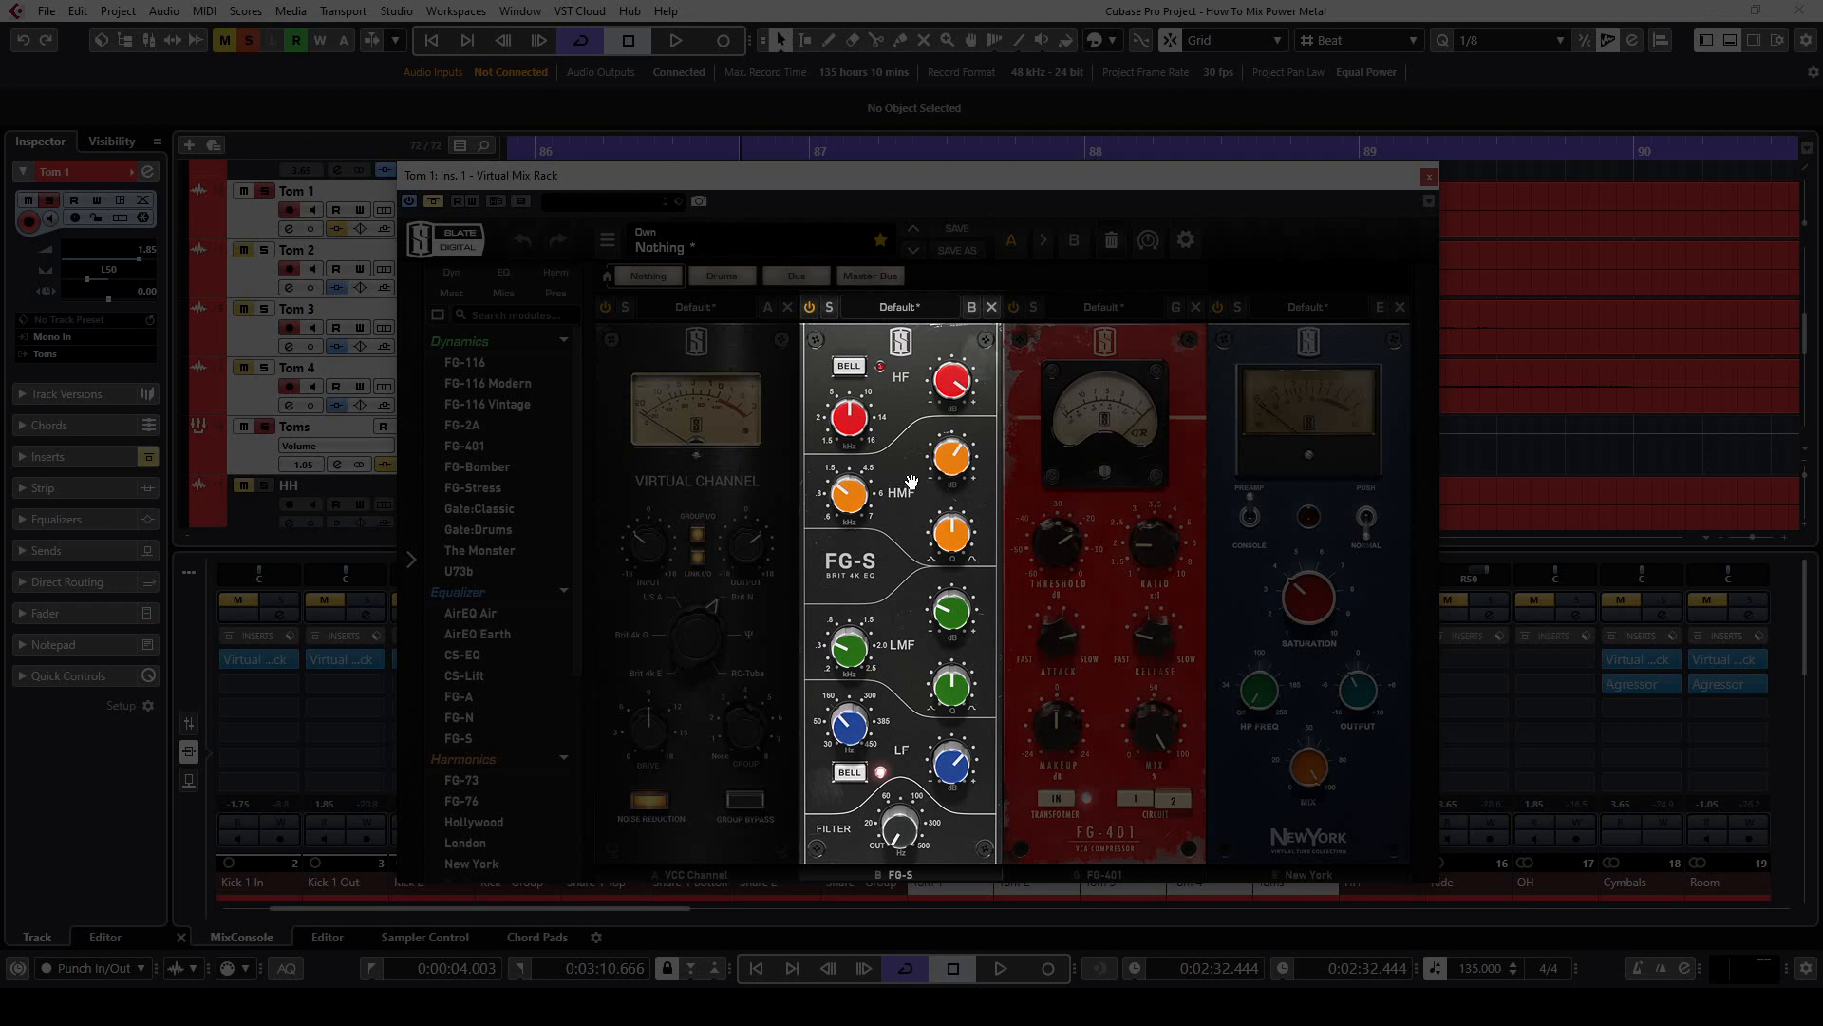
Audition the Virtual Mix Rack on Tom 1 and the Agressor on the Toms group
{"action": "key", "text": "space"}
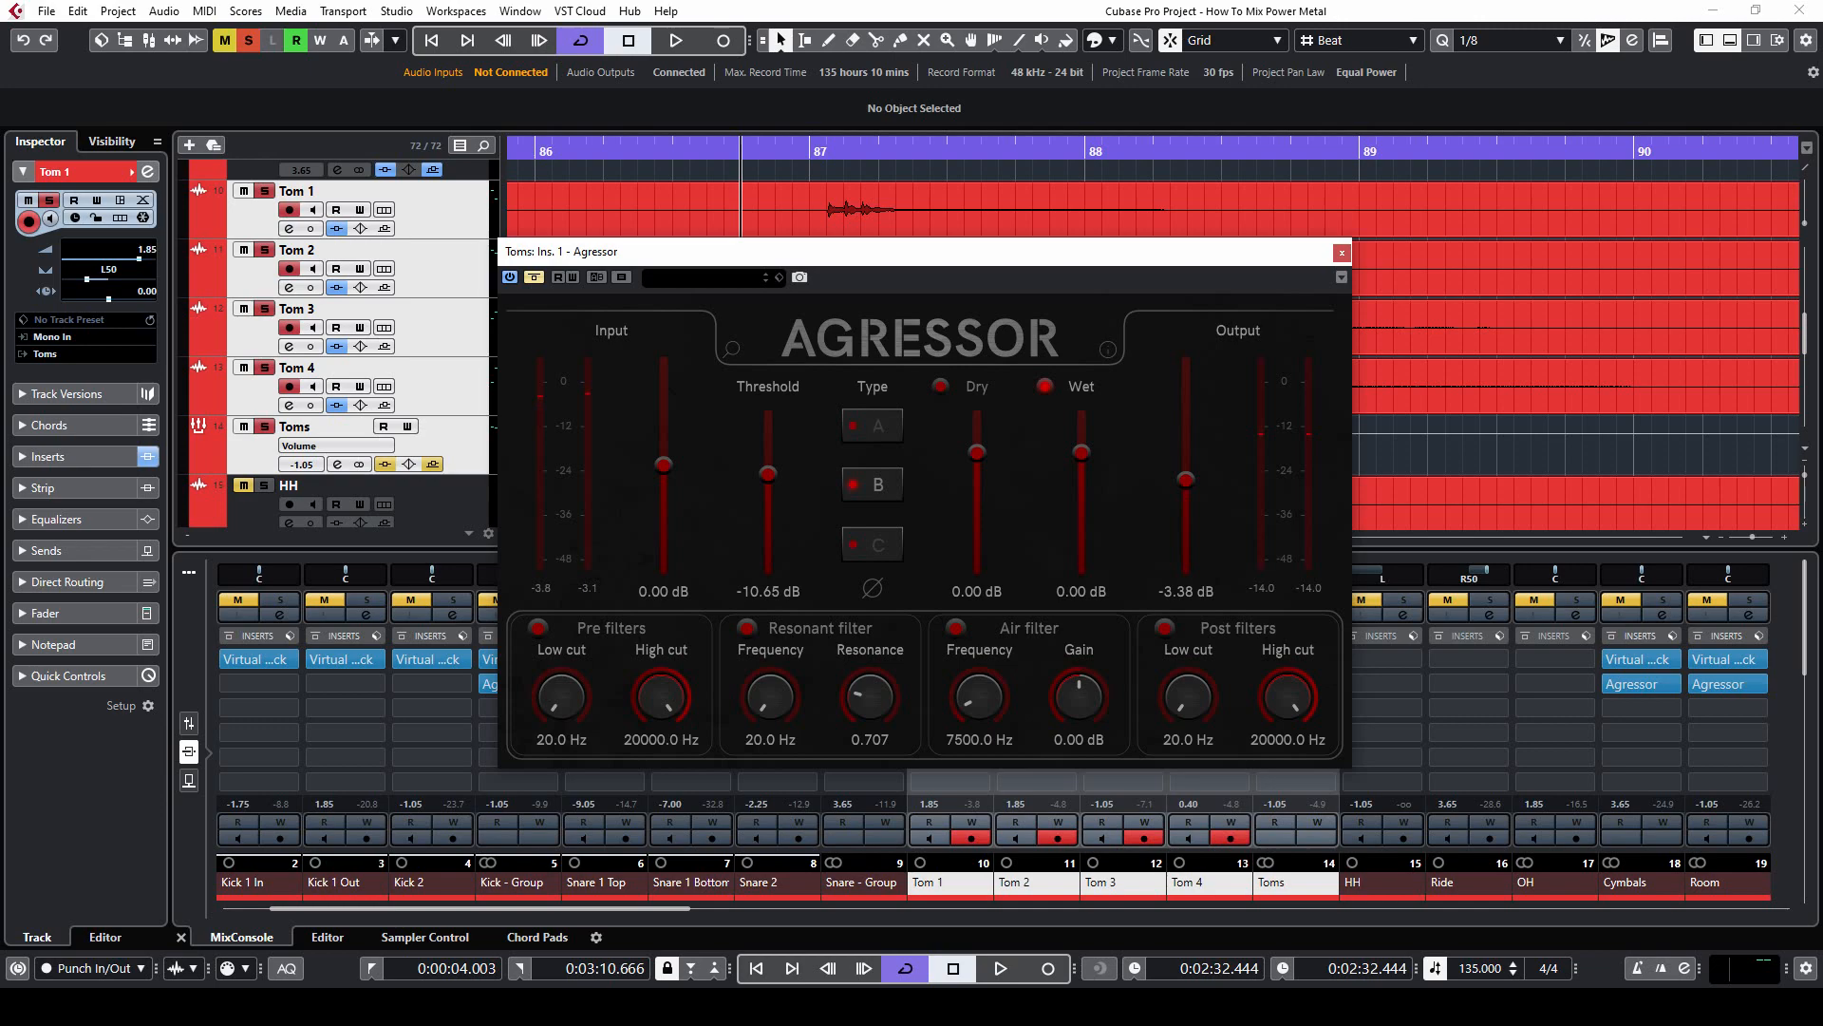
{"action": "key", "text": "space"}
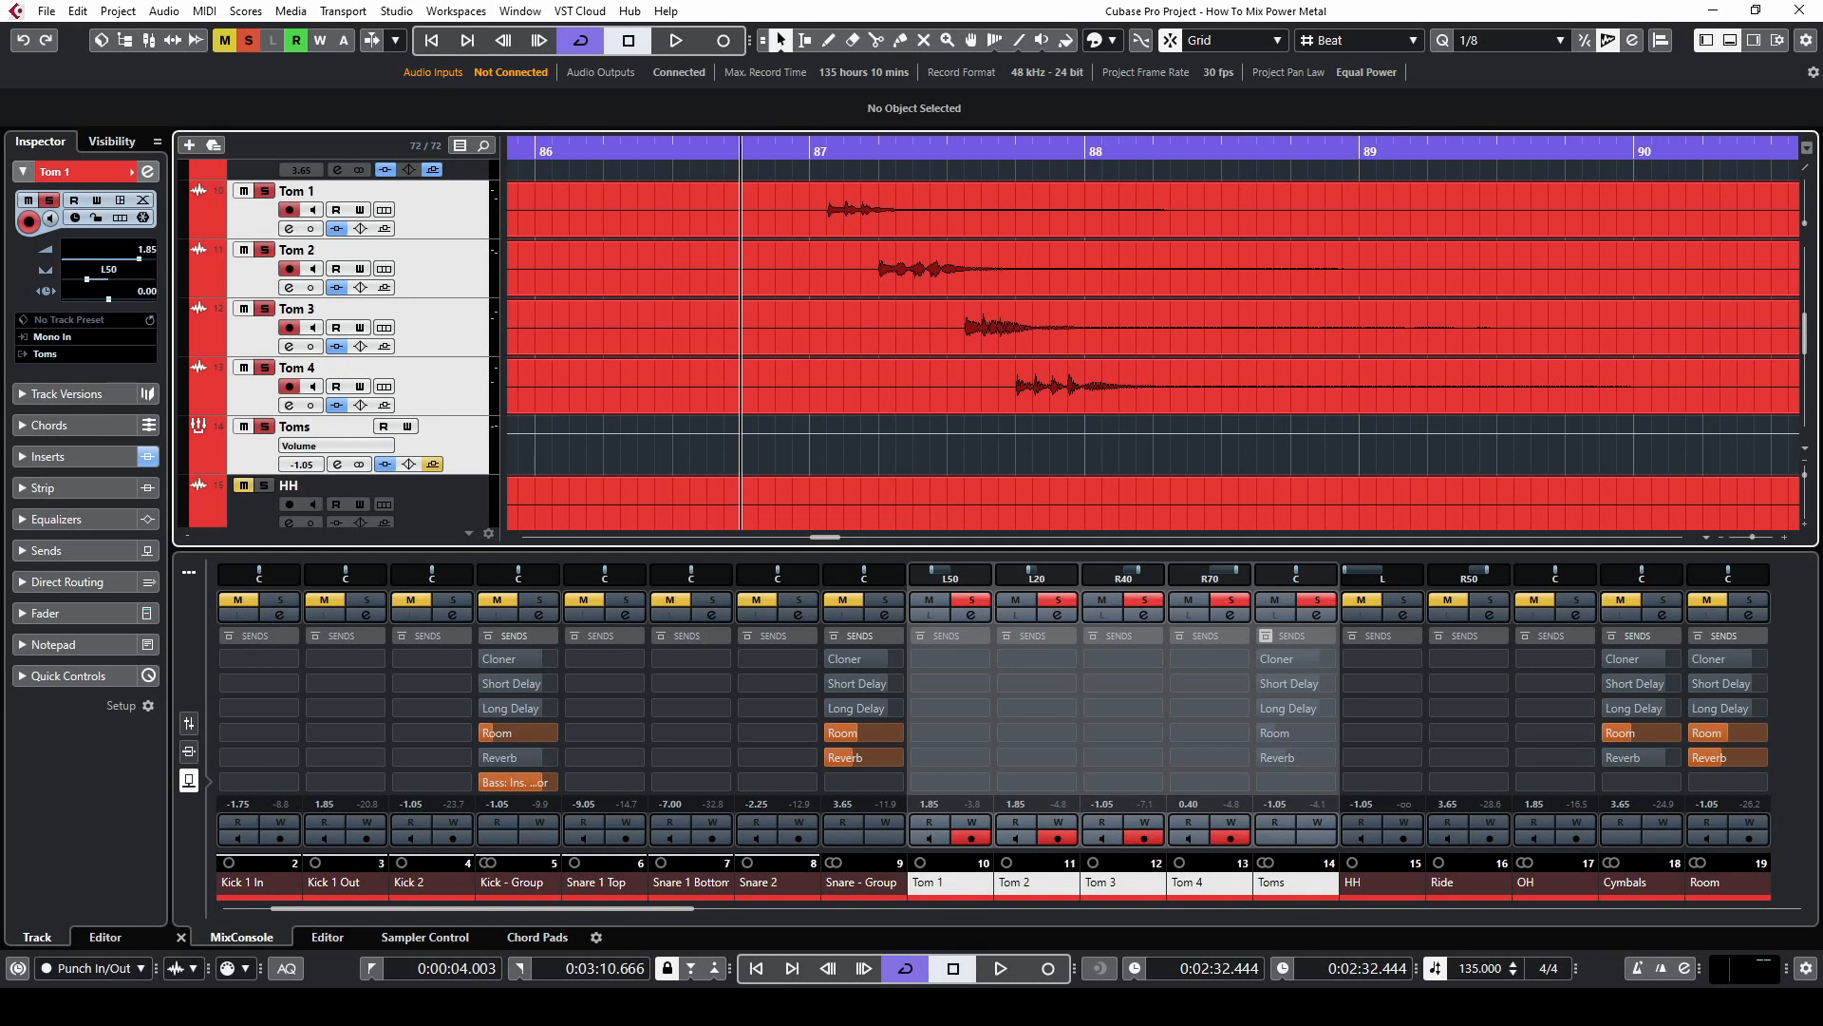
Compare the tom fill with the Toms group's Room send off and on
{"action": "key", "text": "space"}
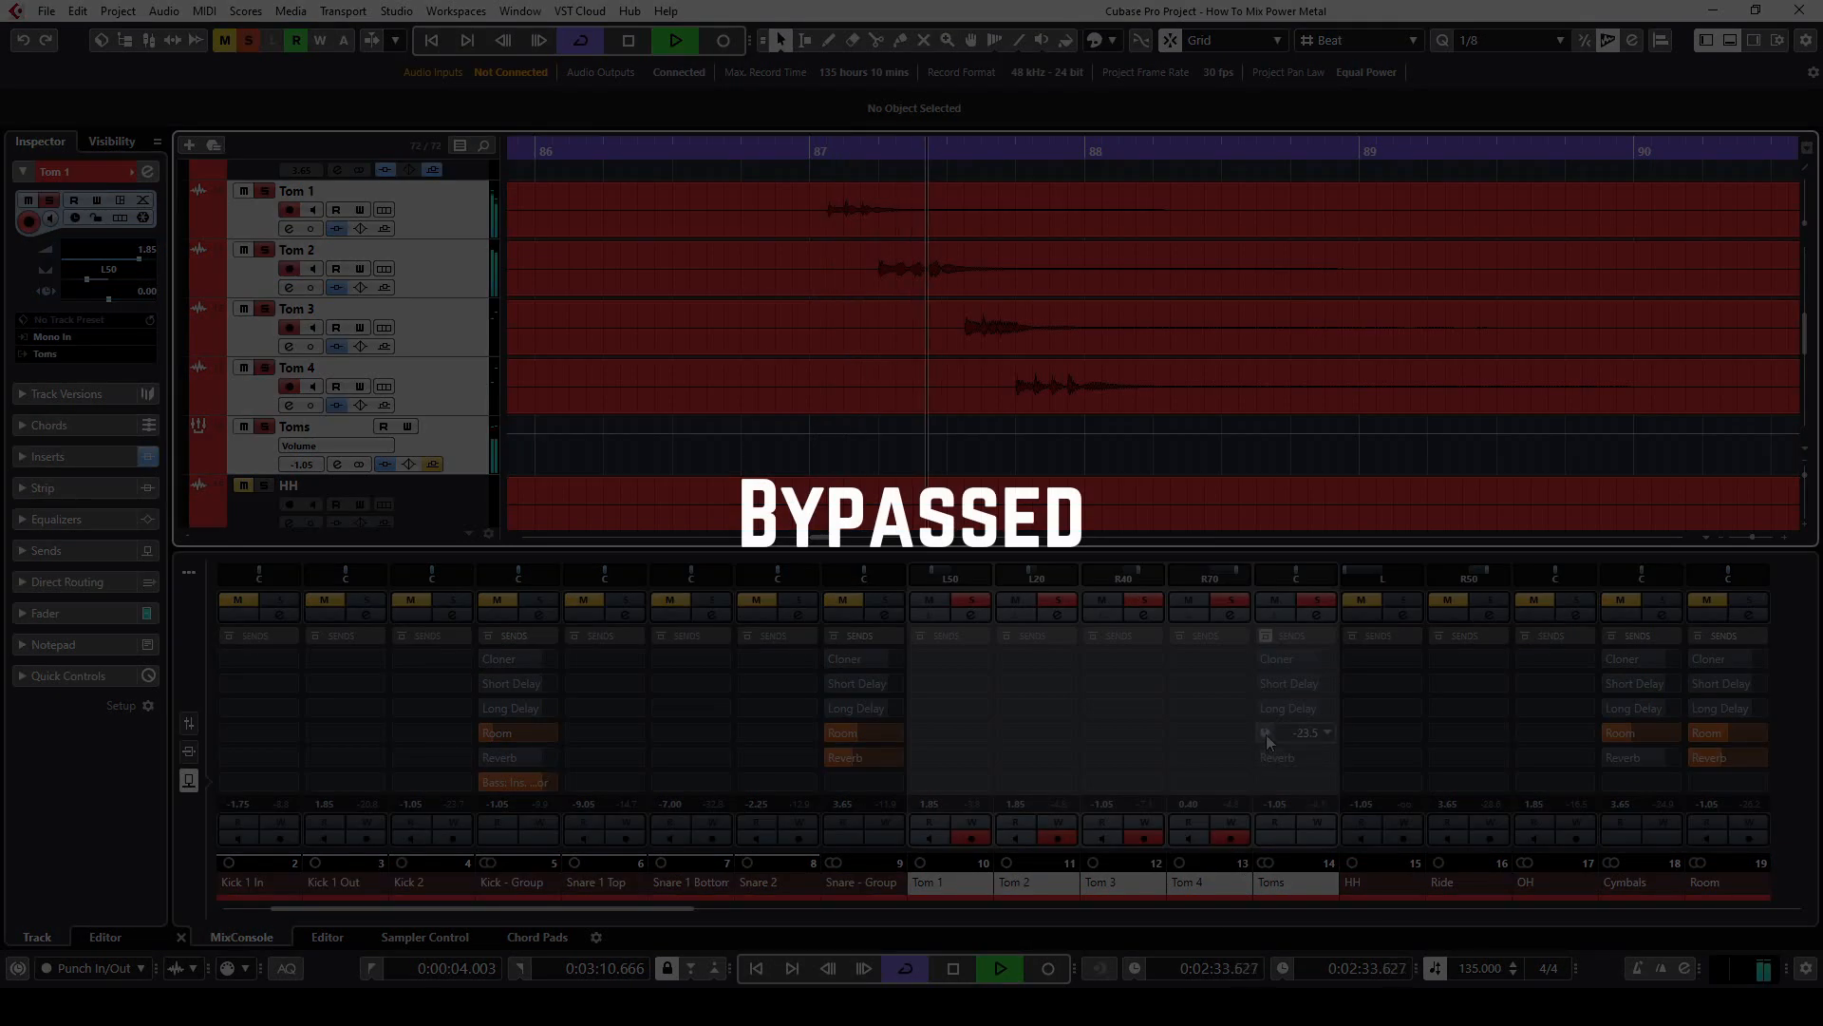
{"action": "key", "text": "space"}
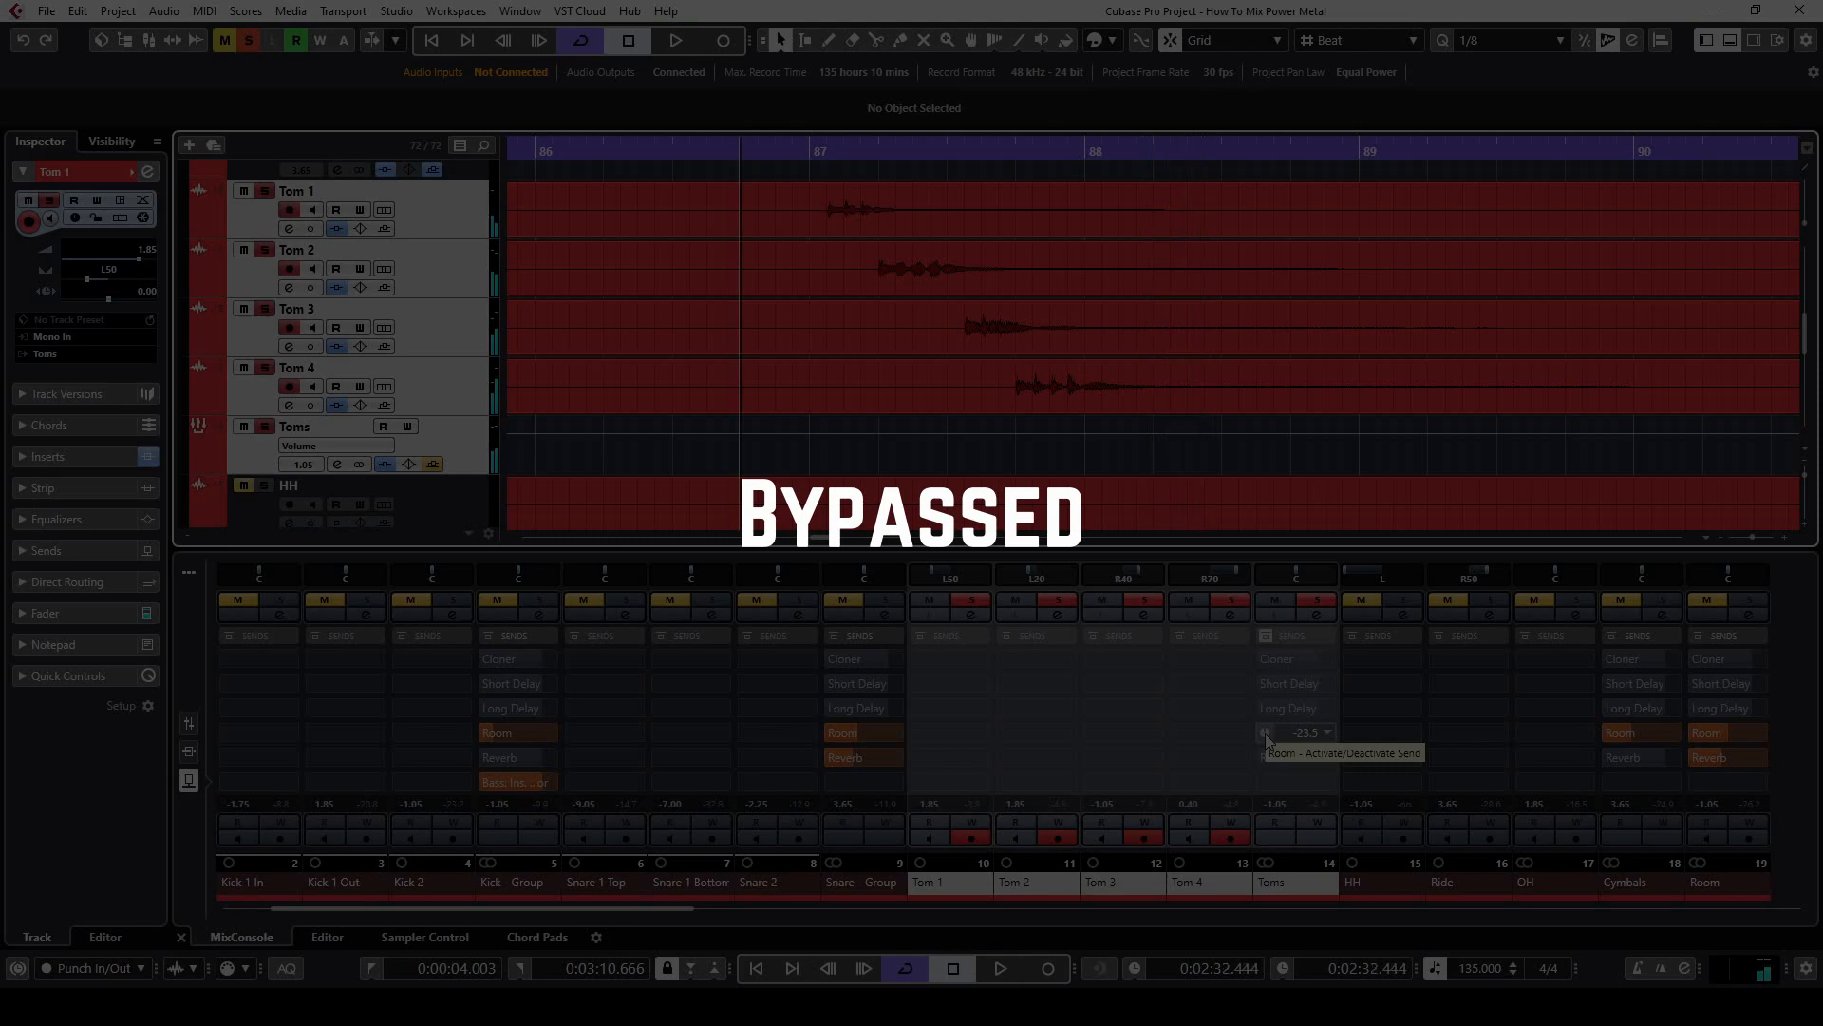
{"action": "left_click", "coordinate": [1266, 735]}
{"action": "key", "text": "space"}
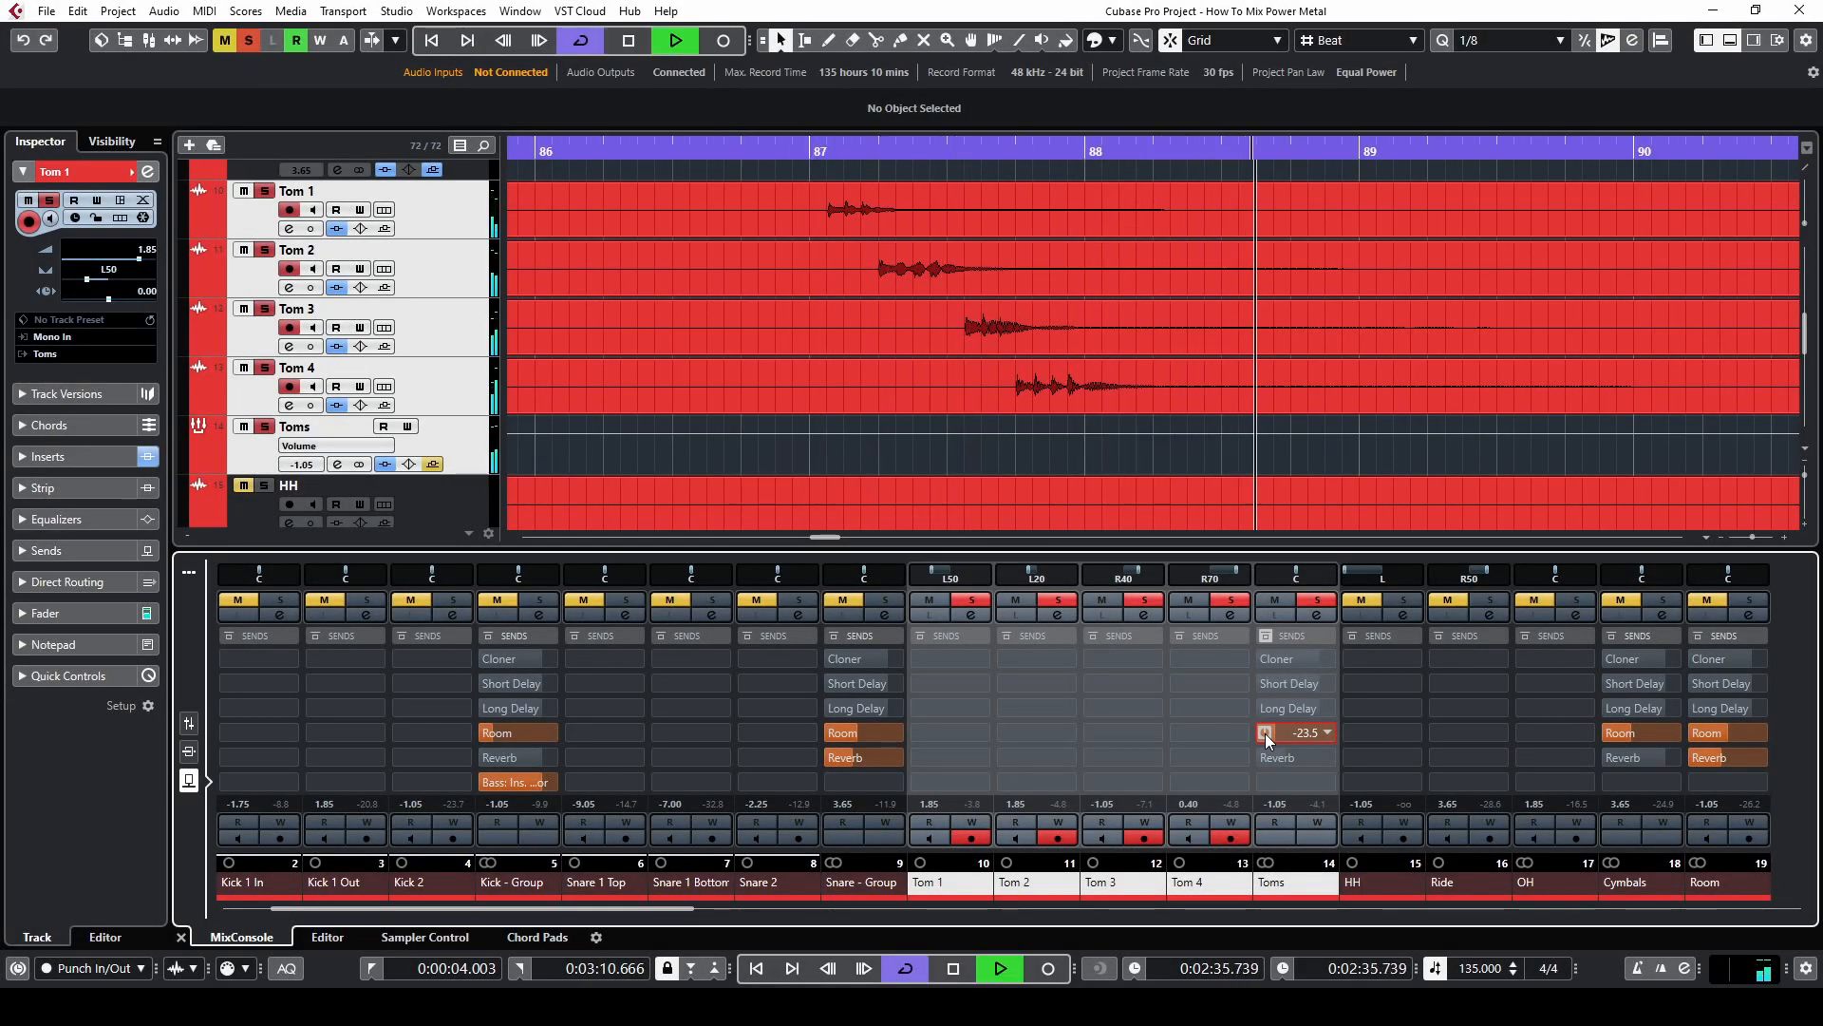
{"action": "key", "text": "space"}
{"action": "left_click", "coordinate": [1266, 735]}
{"action": "key", "text": "space"}
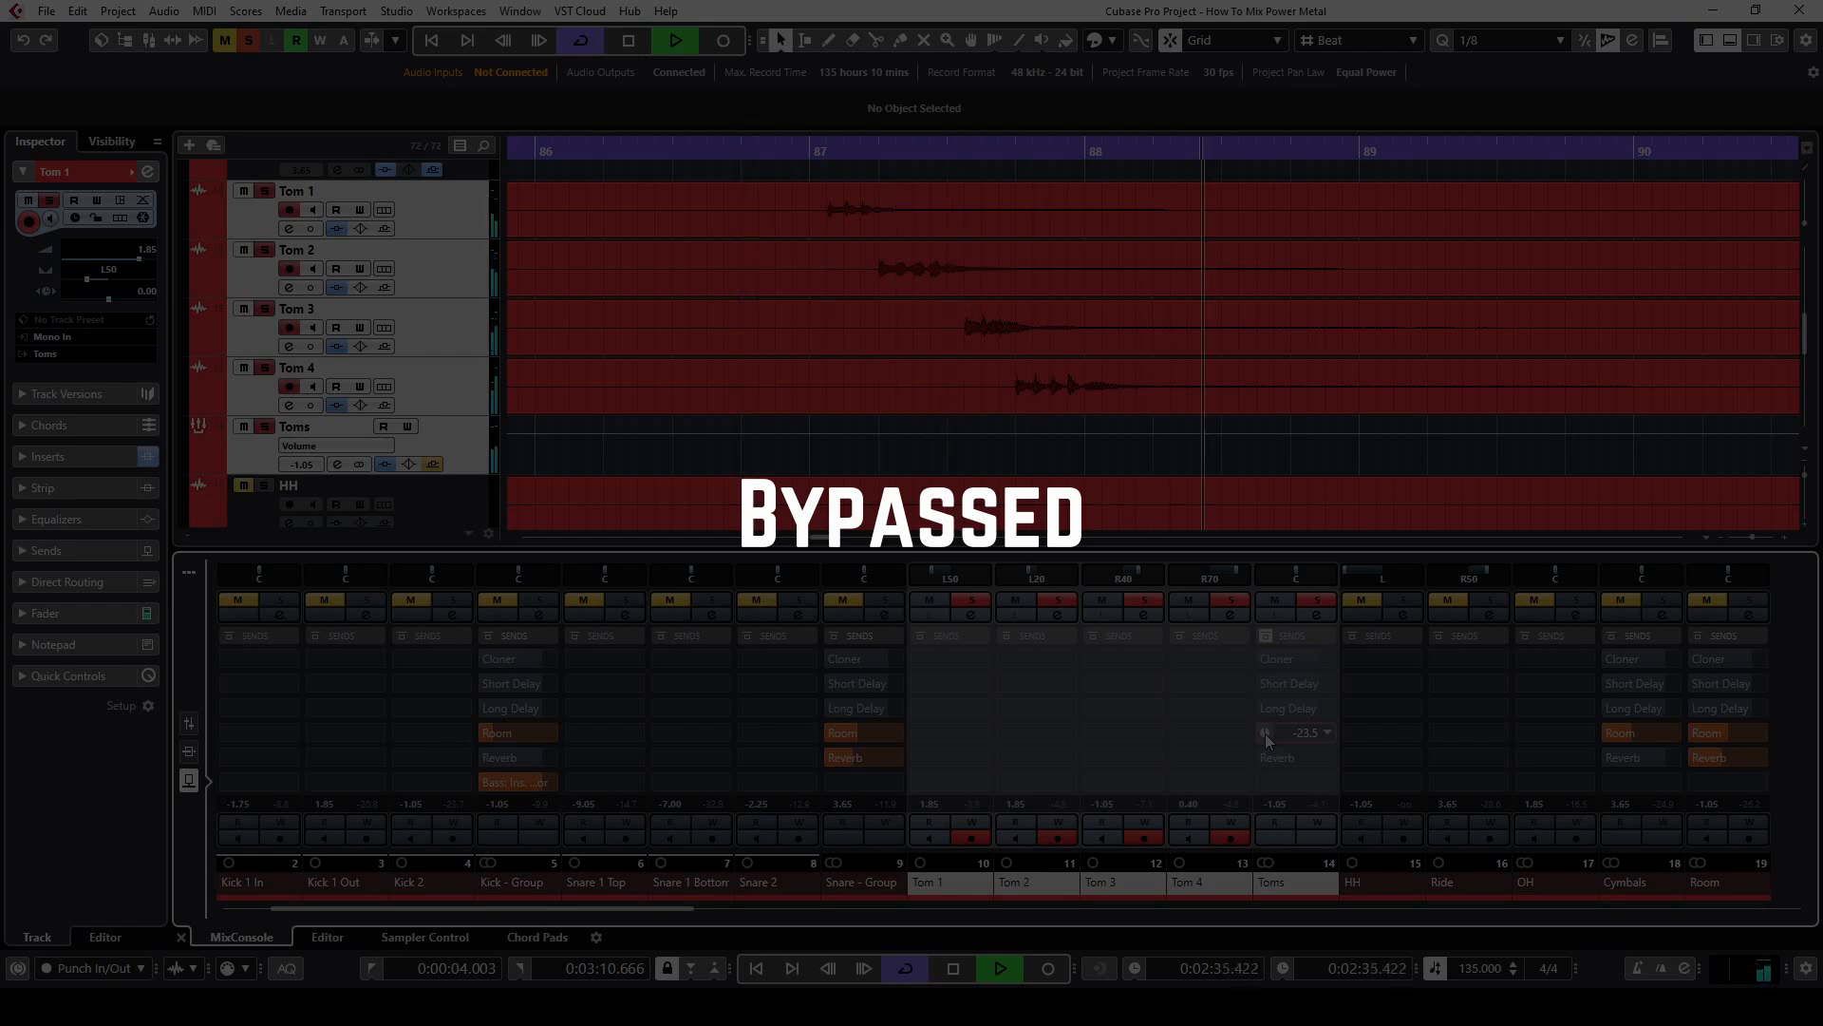
{"action": "key", "text": "space"}
{"action": "left_click", "coordinate": [1266, 735]}
{"action": "key", "text": "space"}
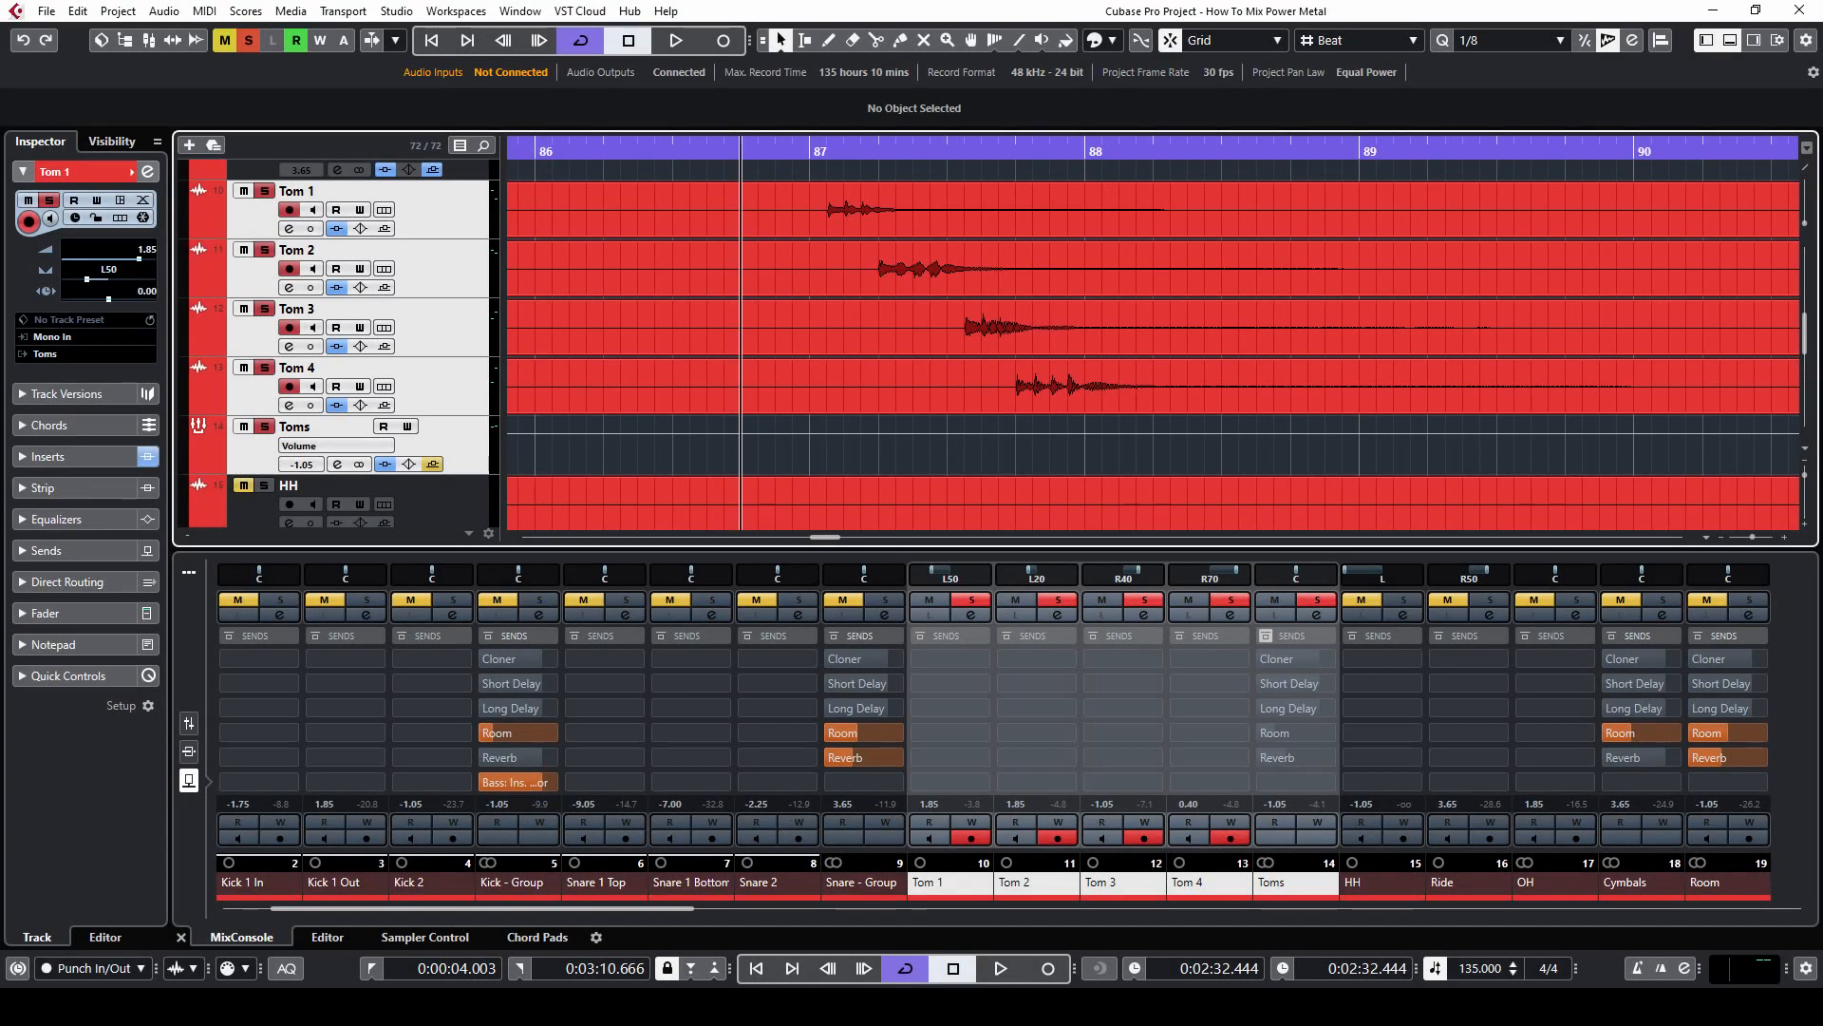
Compare the tom fill with the Toms group's Reverb send off and on, and activate both its Reverb and Room sends
{"action": "key", "text": "space"}
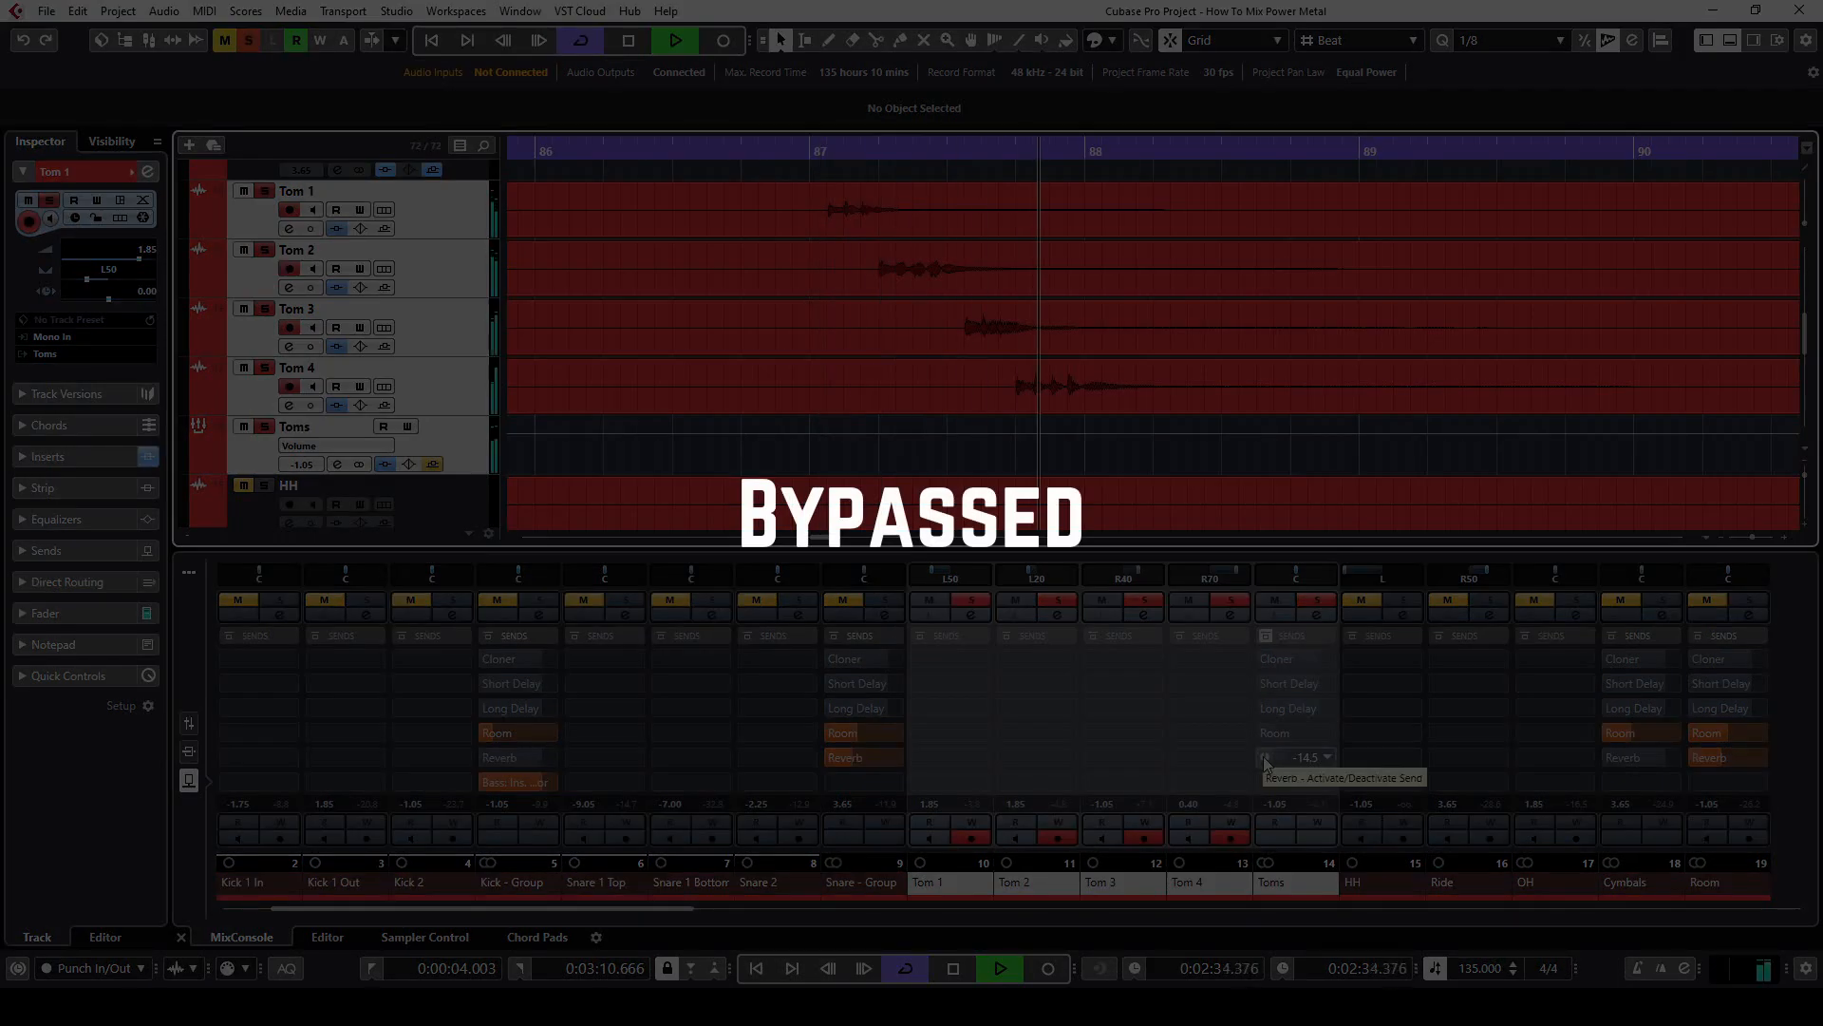
{"action": "key", "text": "space"}
{"action": "key", "text": "space"}
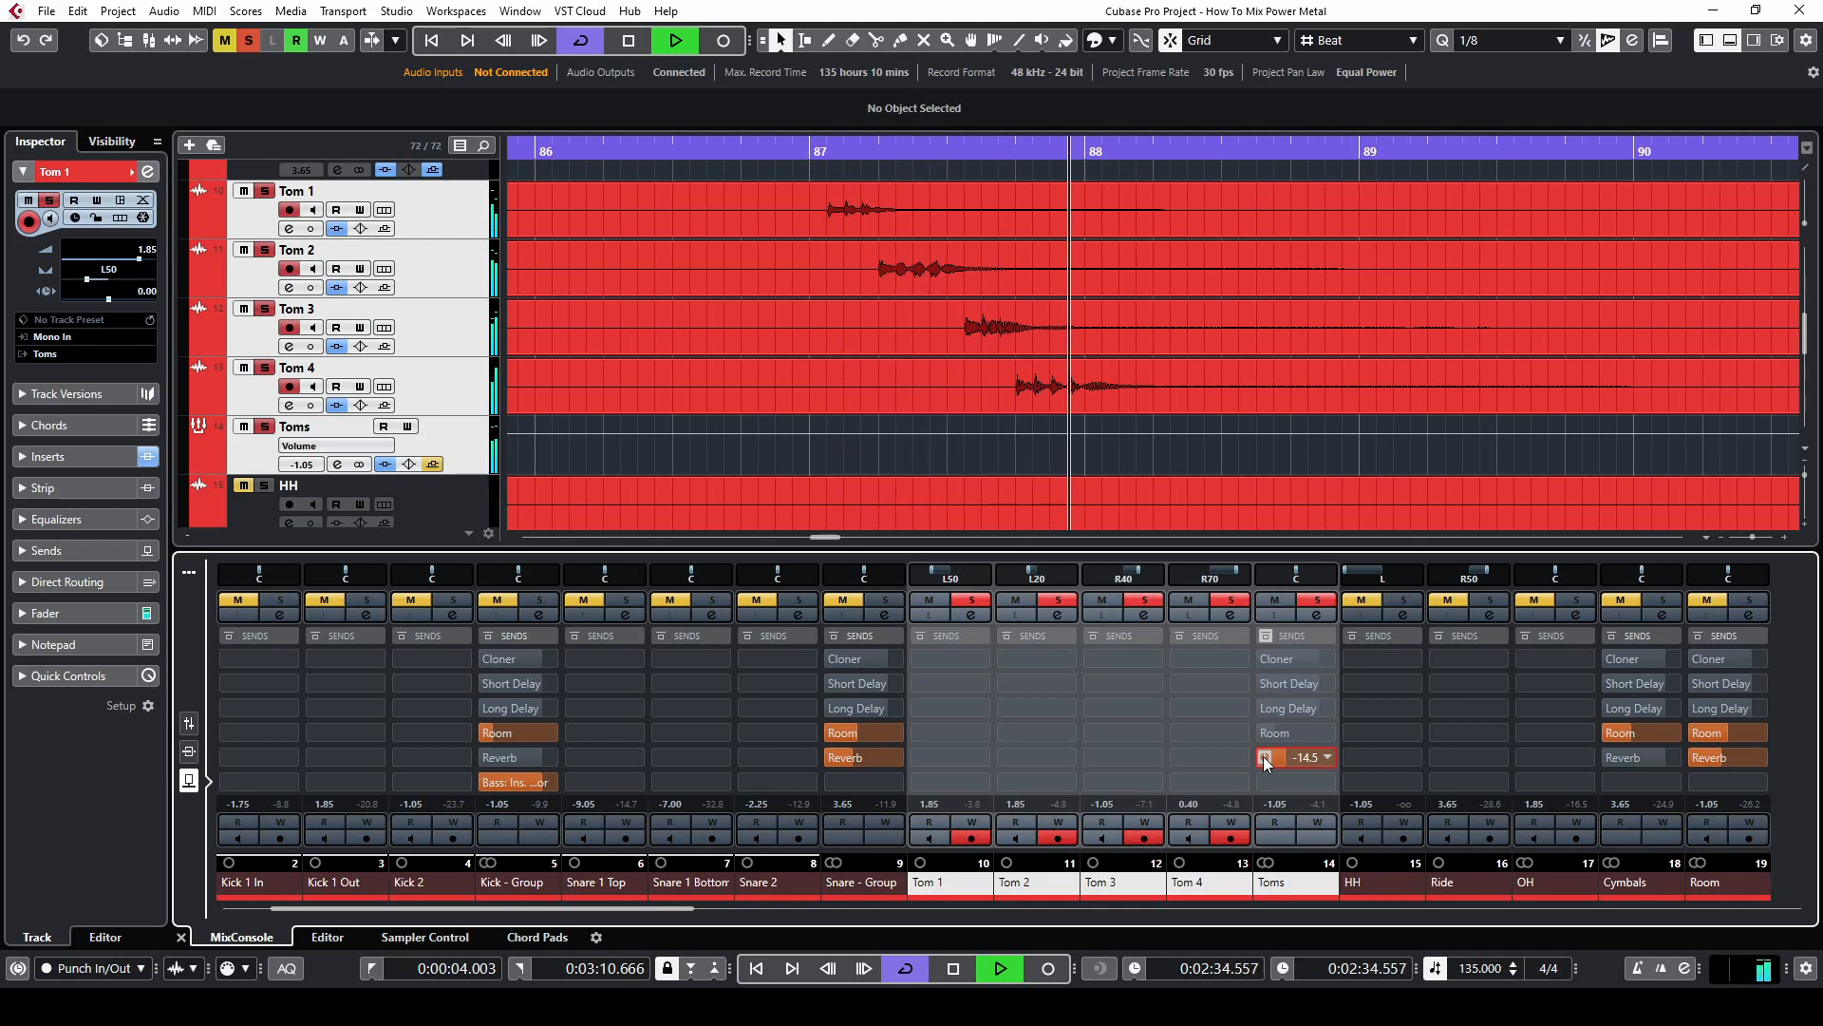
{"action": "key", "text": "space"}
{"action": "left_click", "coordinate": [1265, 757]}
{"action": "key", "text": "space"}
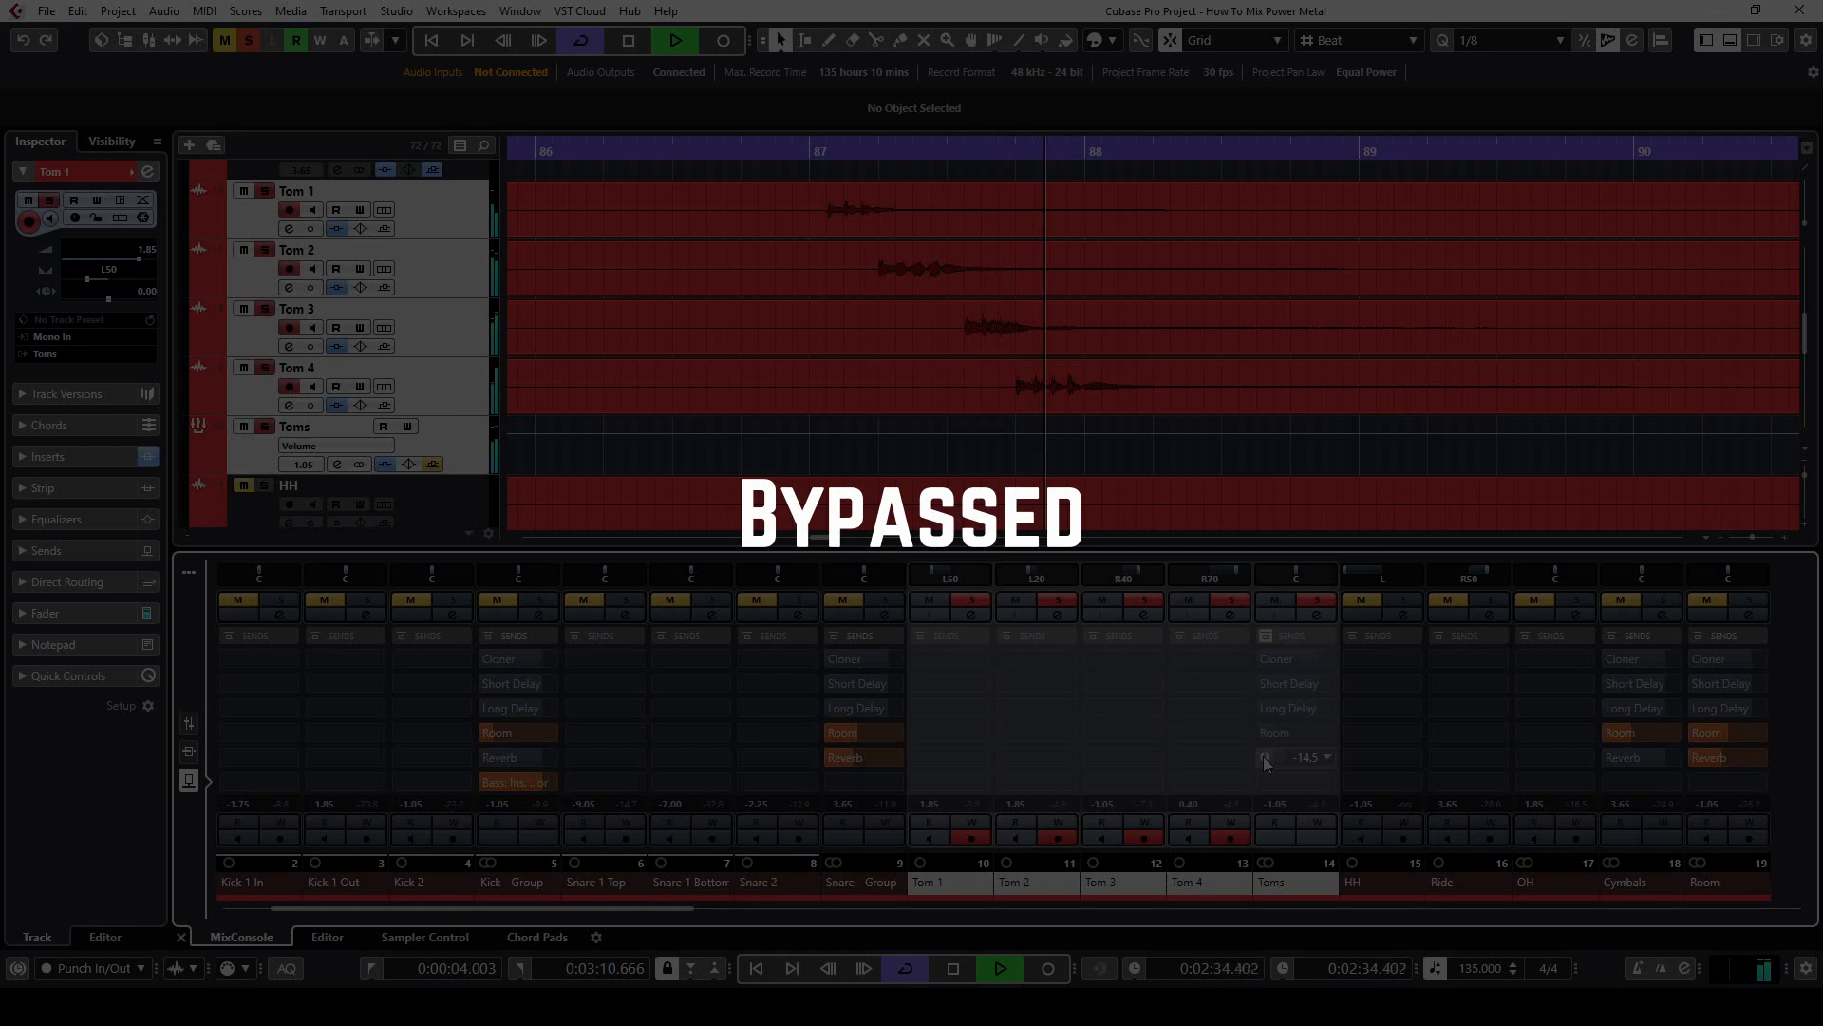
{"action": "key", "text": "space"}
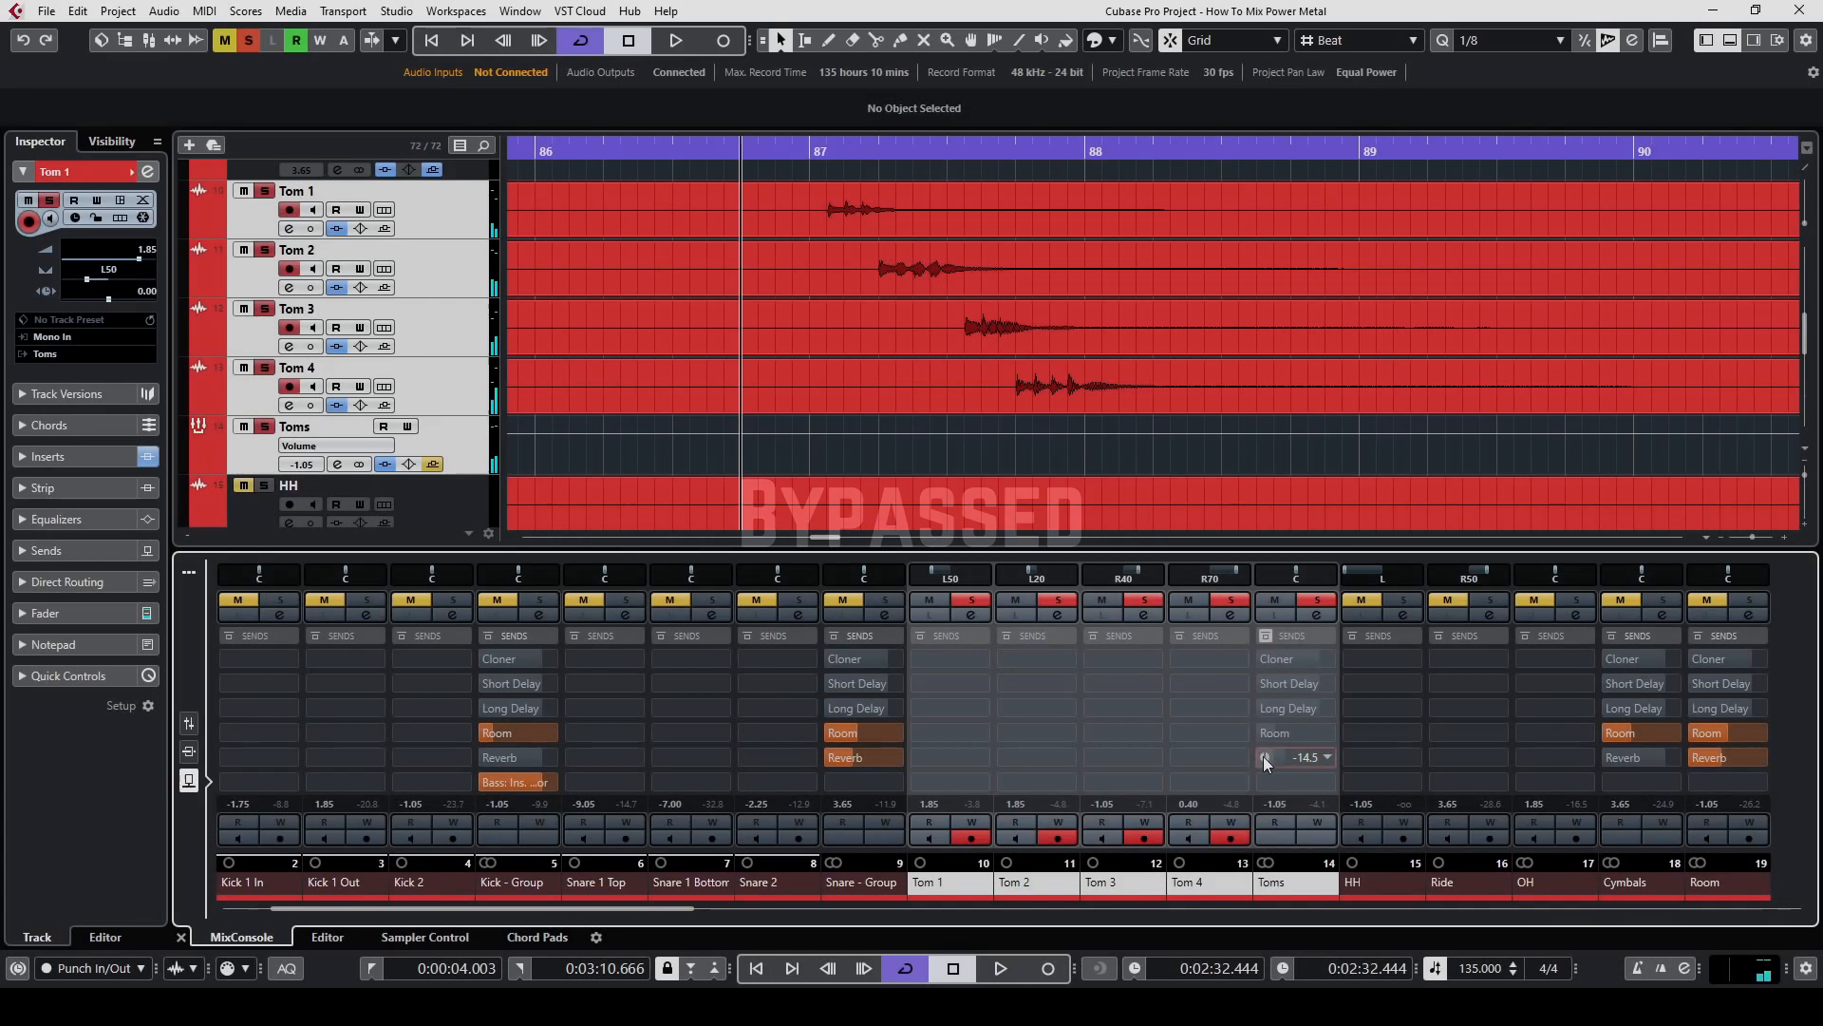
{"action": "key", "text": "space"}
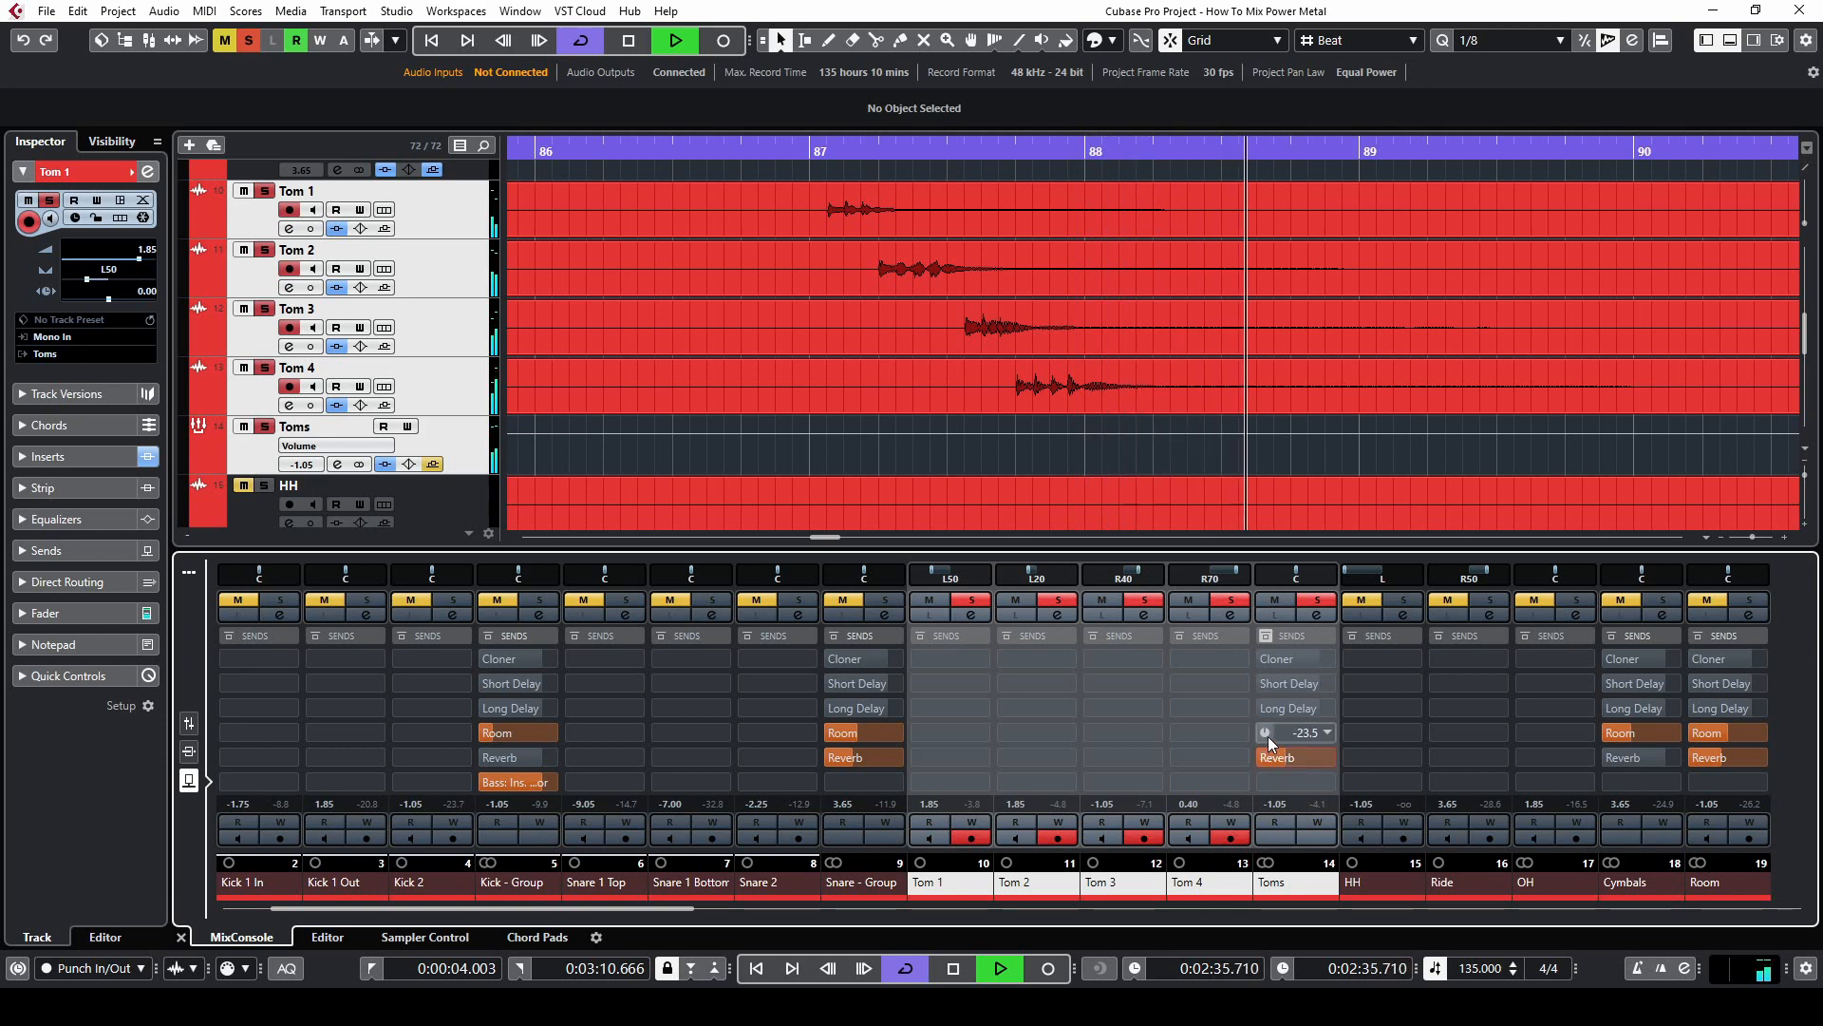
{"action": "key", "text": "space"}
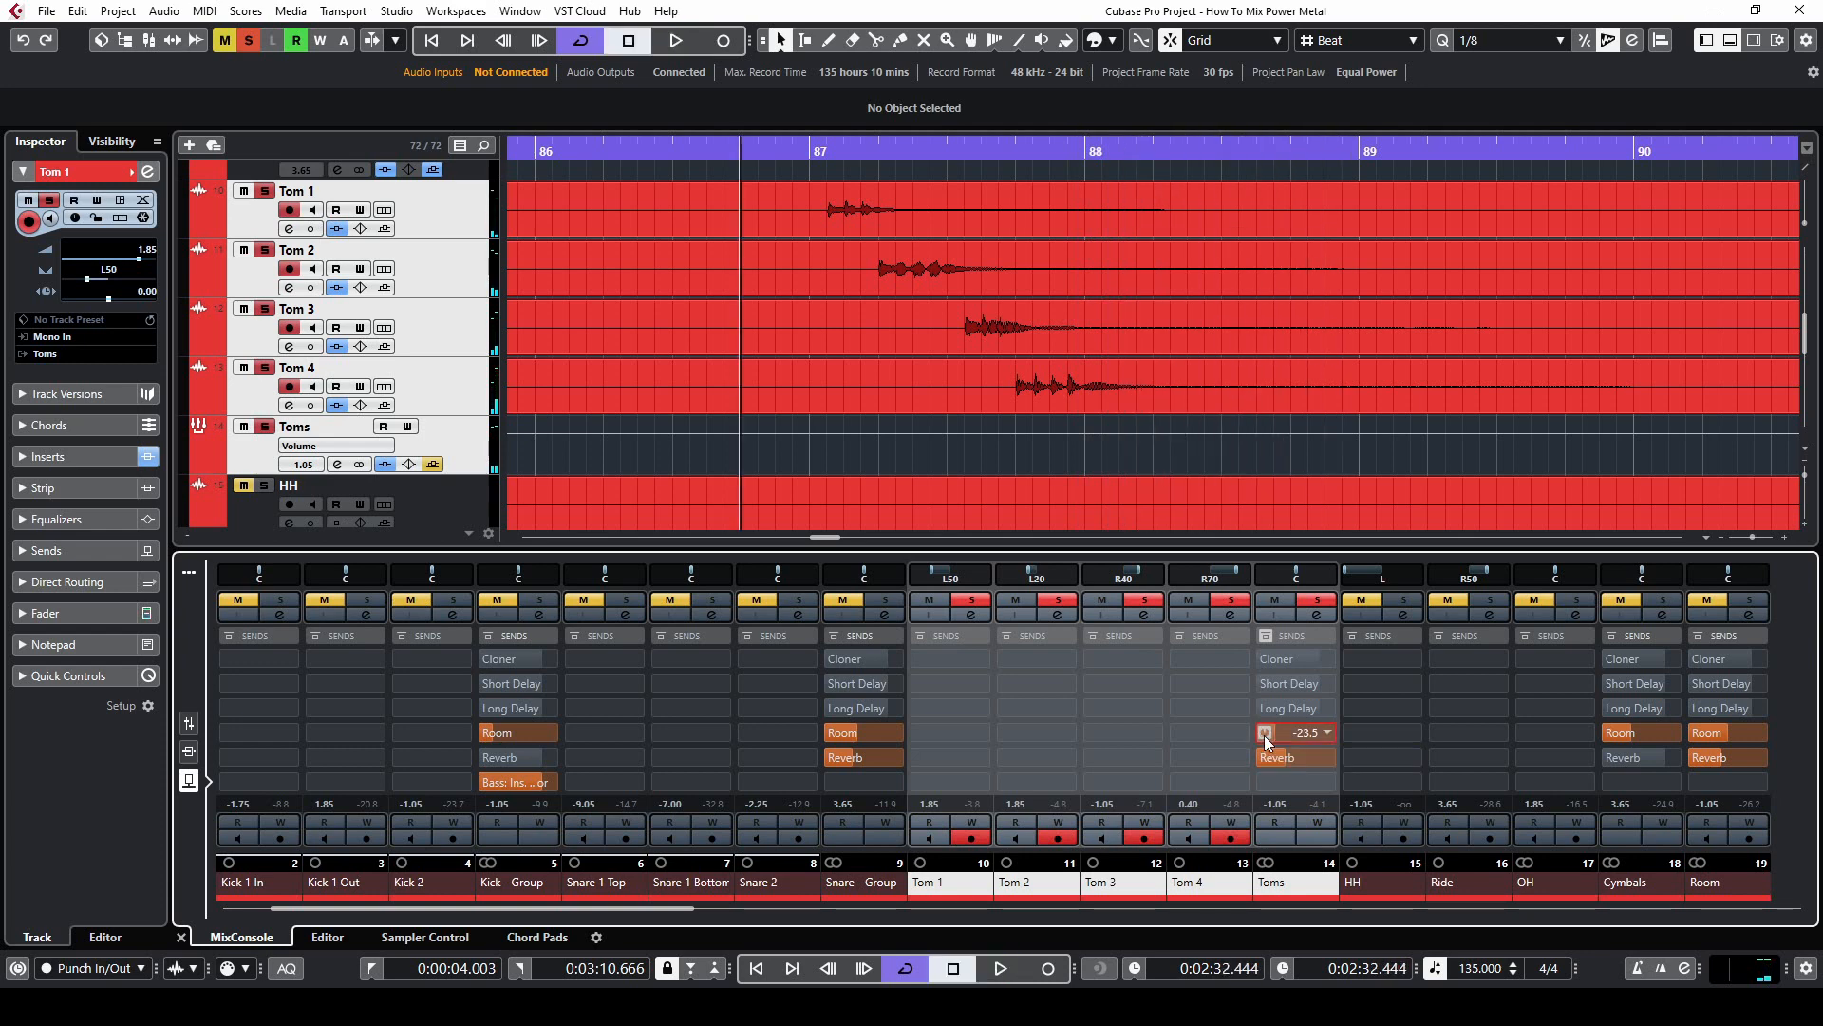
Play the tom fill repeatedly with all sends of the Toms group bypassed and active, ending with them active
{"action": "left_click", "coordinate": [1265, 635]}
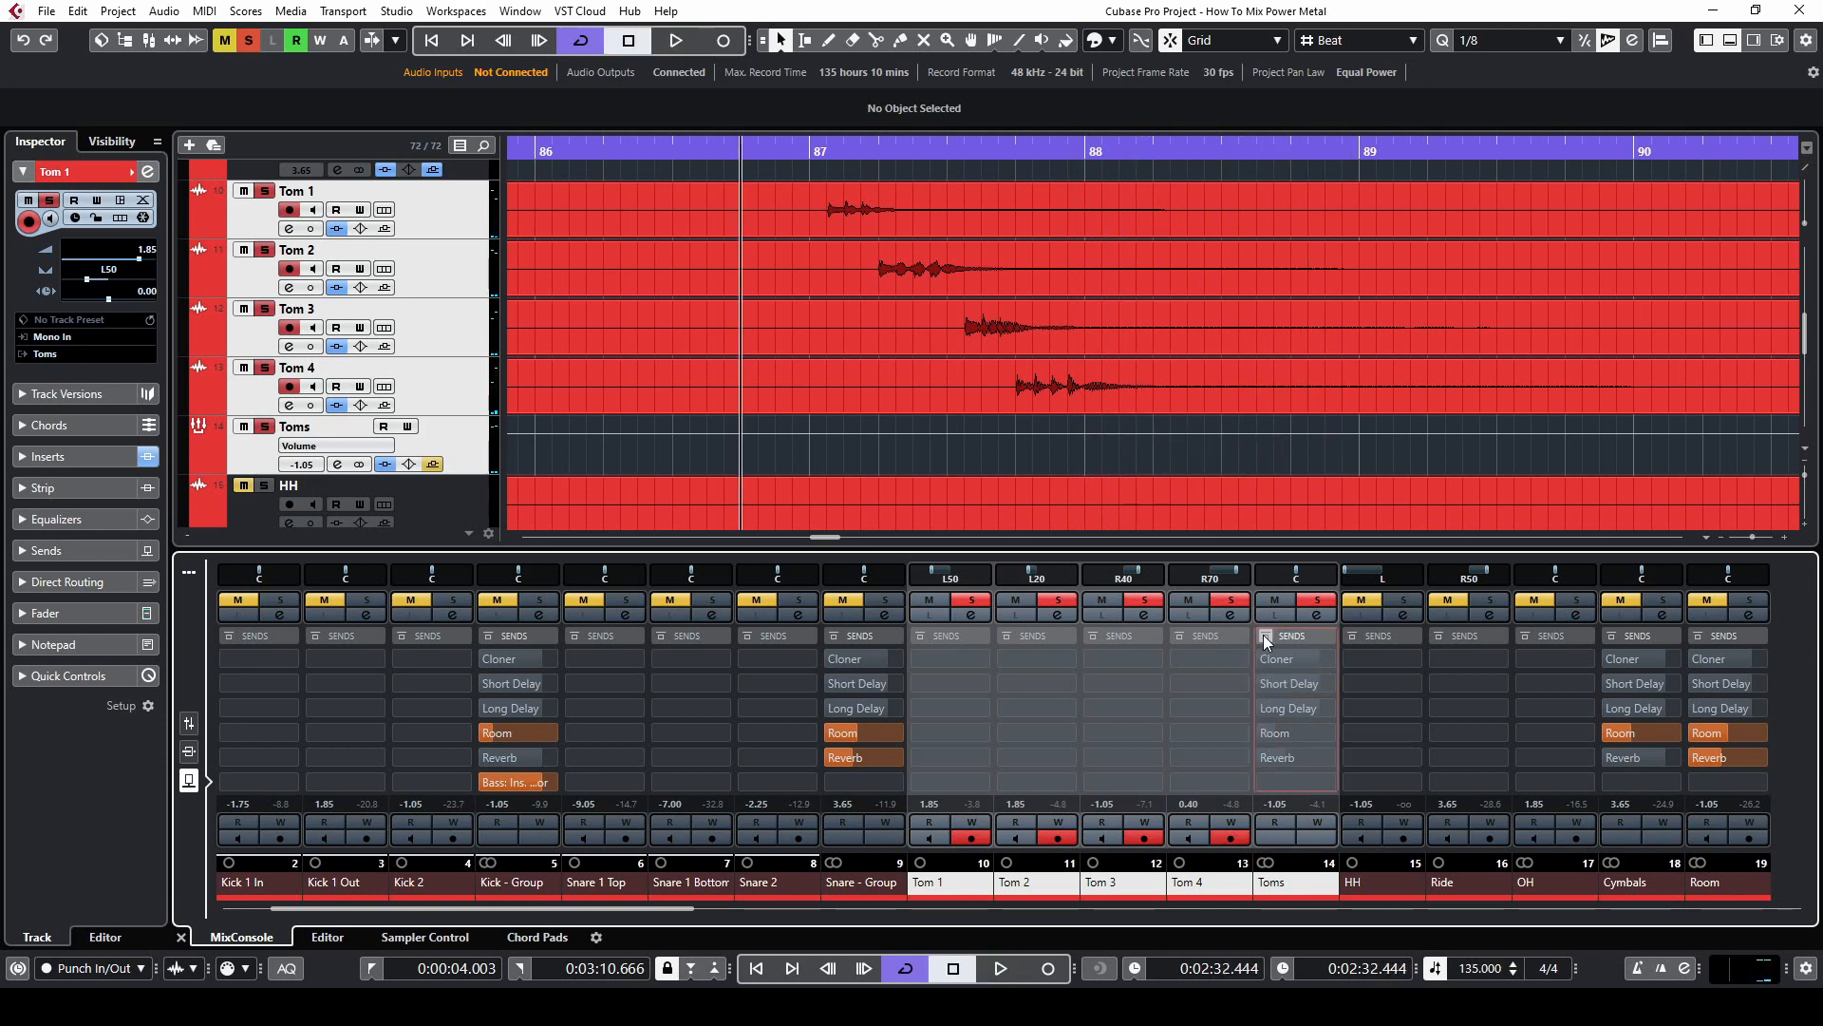
{"action": "key", "text": "space"}
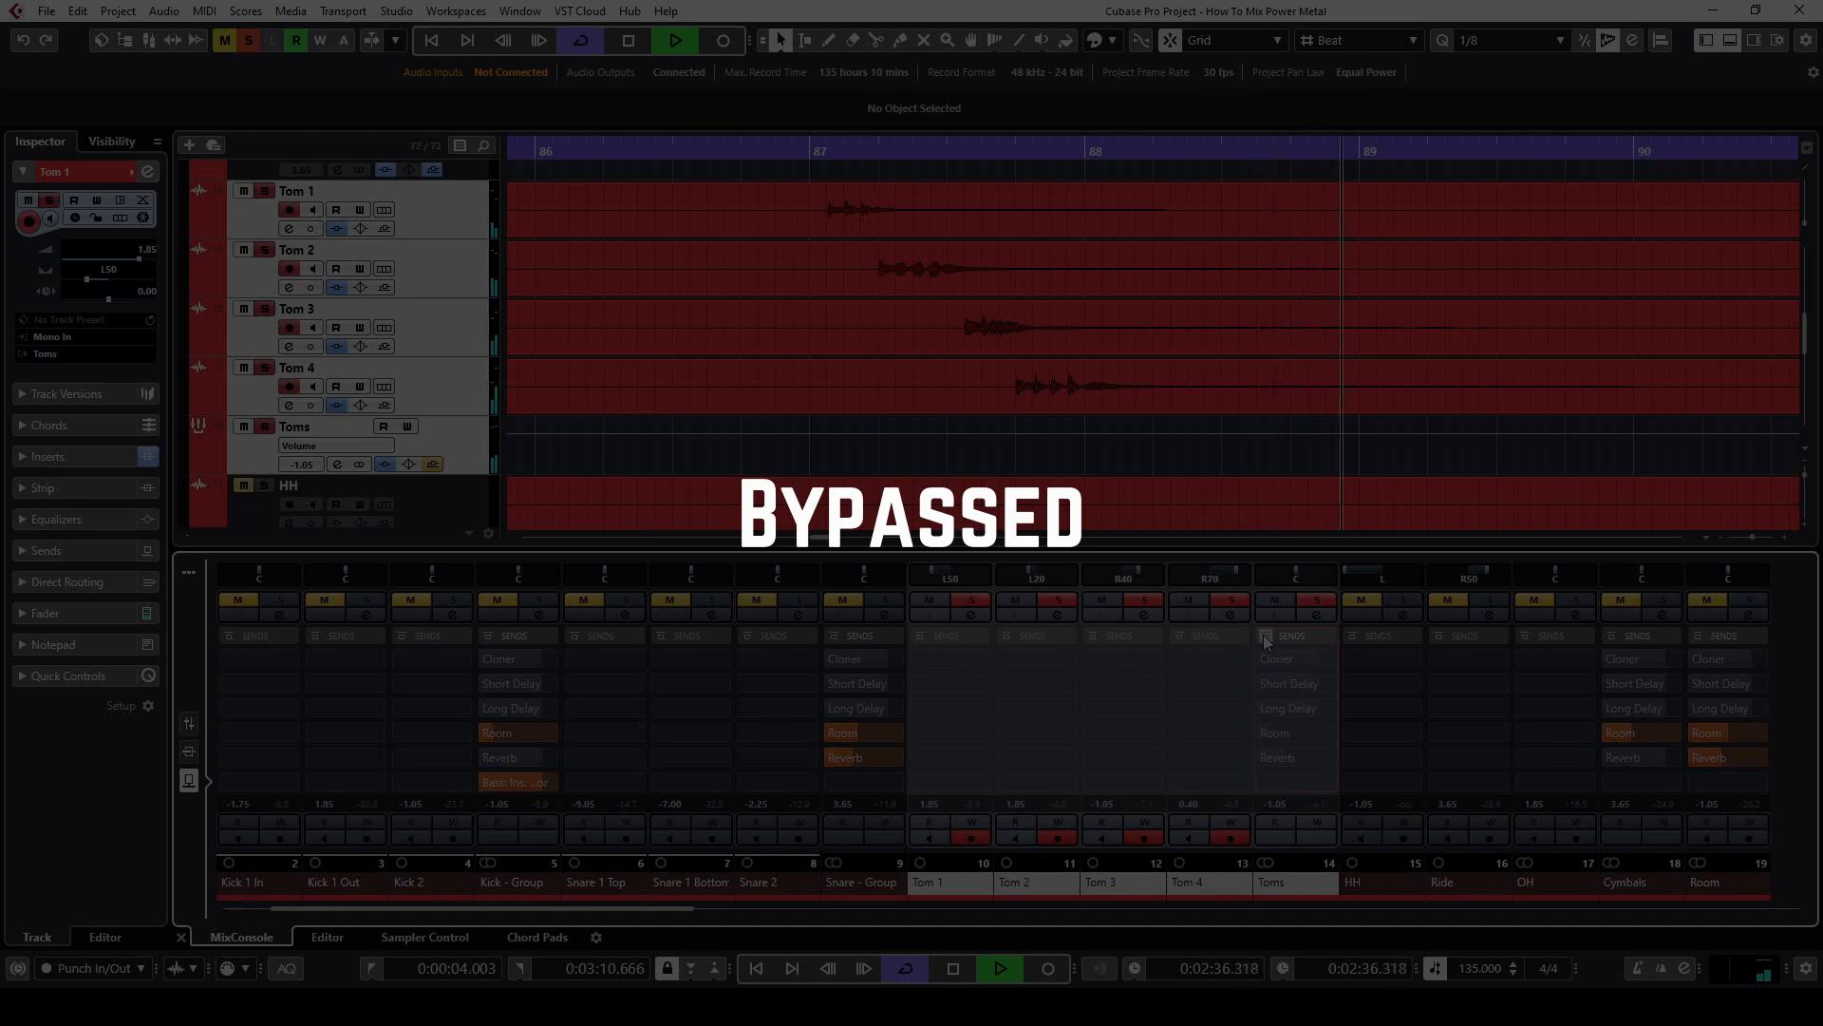
{"action": "key", "text": "space"}
{"action": "left_click", "coordinate": [1265, 635]}
{"action": "key", "text": "space"}
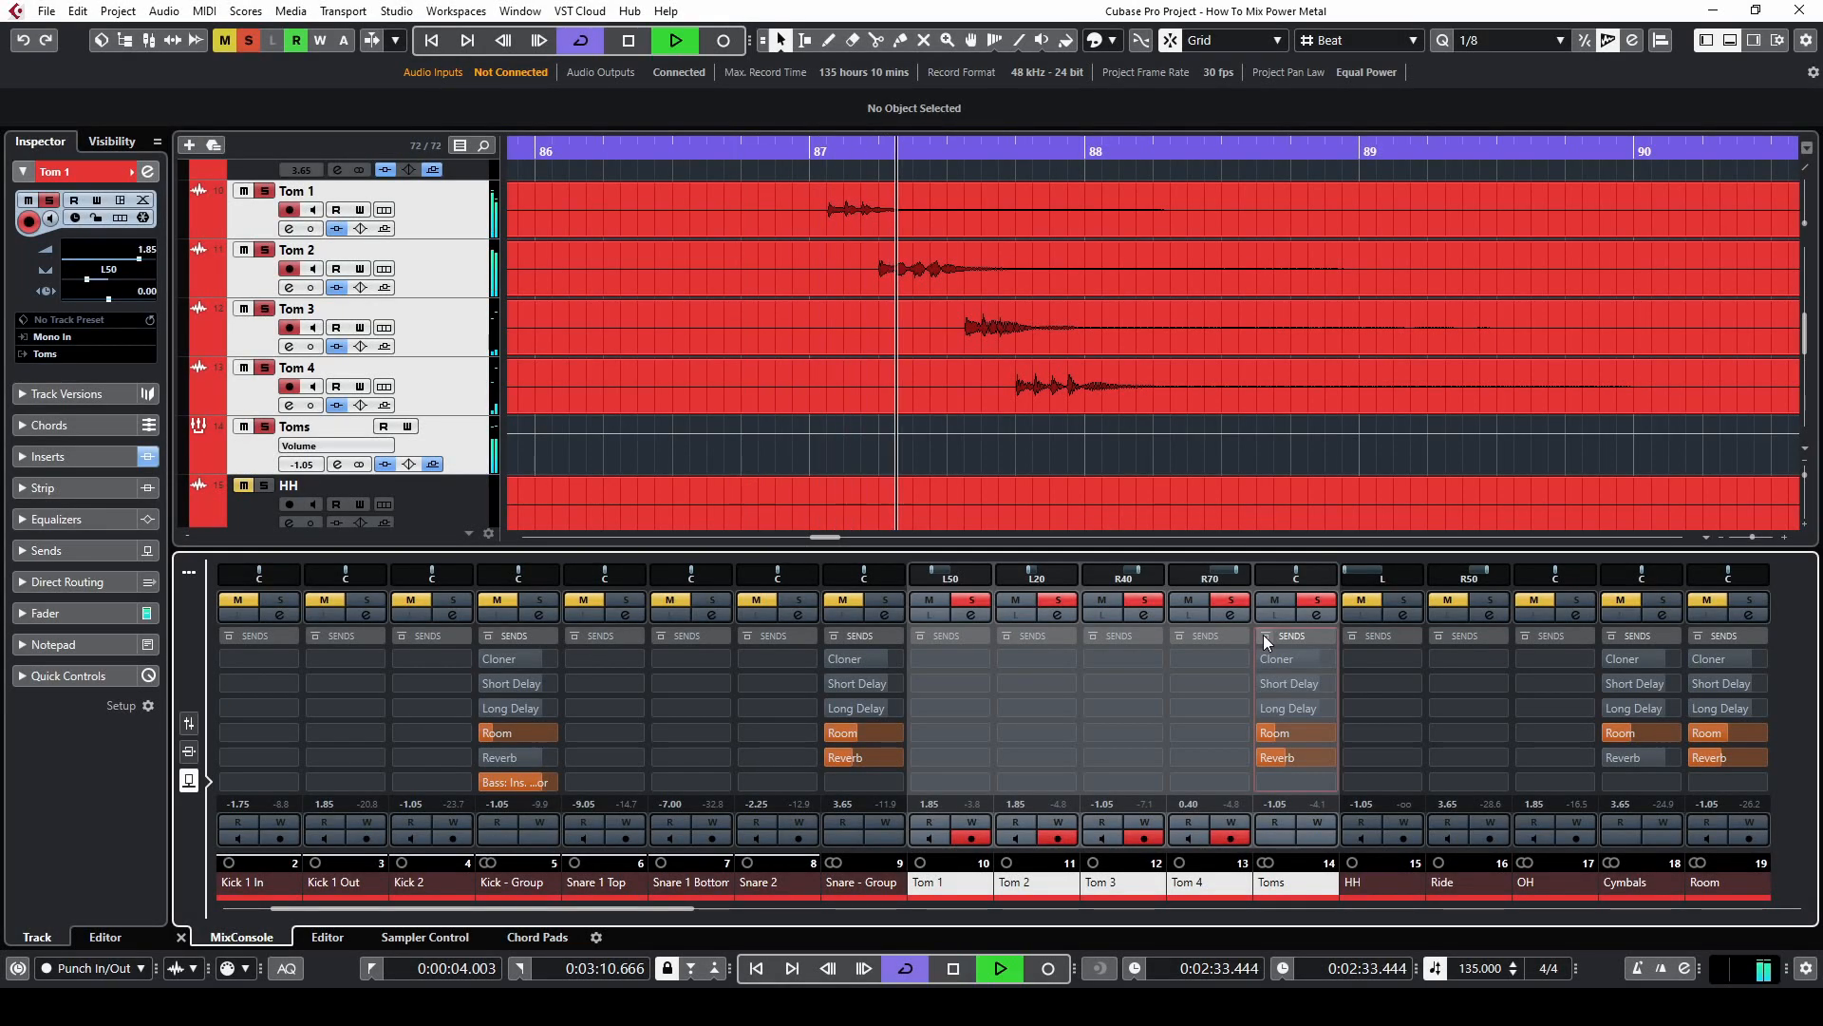
{"action": "key", "text": "space"}
{"action": "left_click", "coordinate": [1265, 635]}
{"action": "key", "text": "space"}
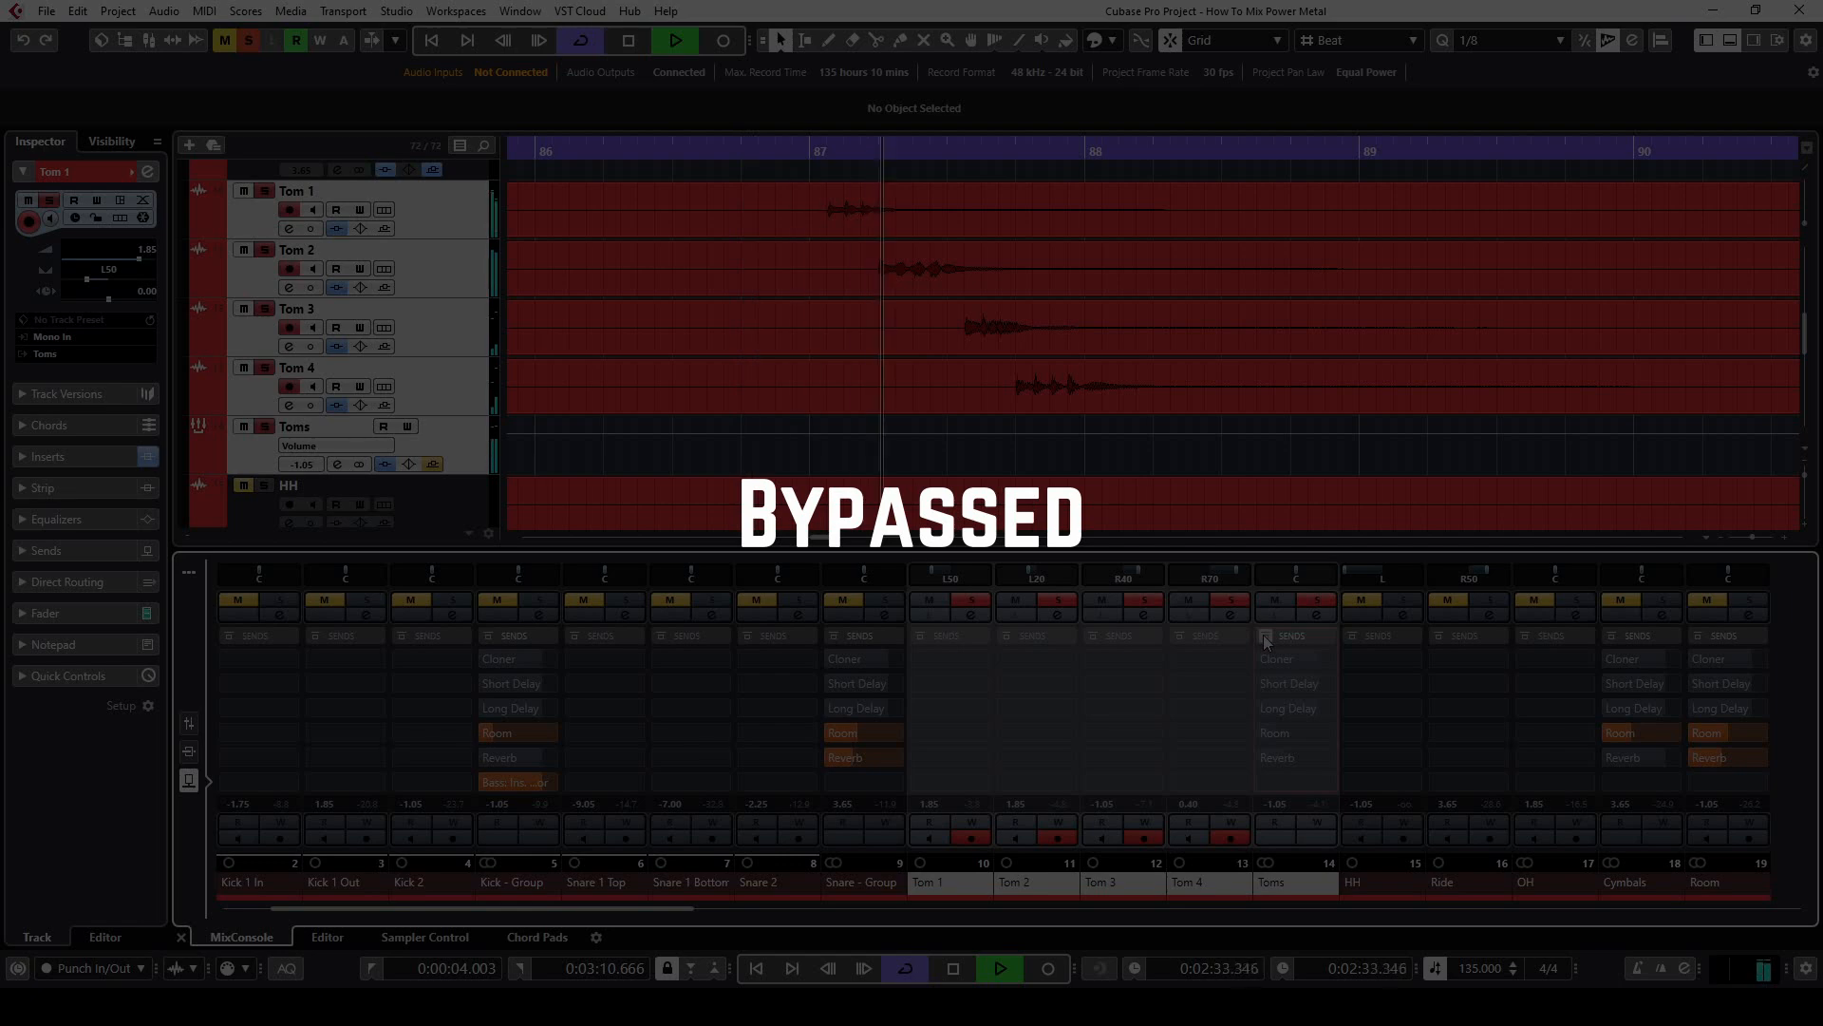
{"action": "key", "text": "space"}
{"action": "left_click", "coordinate": [1265, 635]}
{"action": "key", "text": "space"}
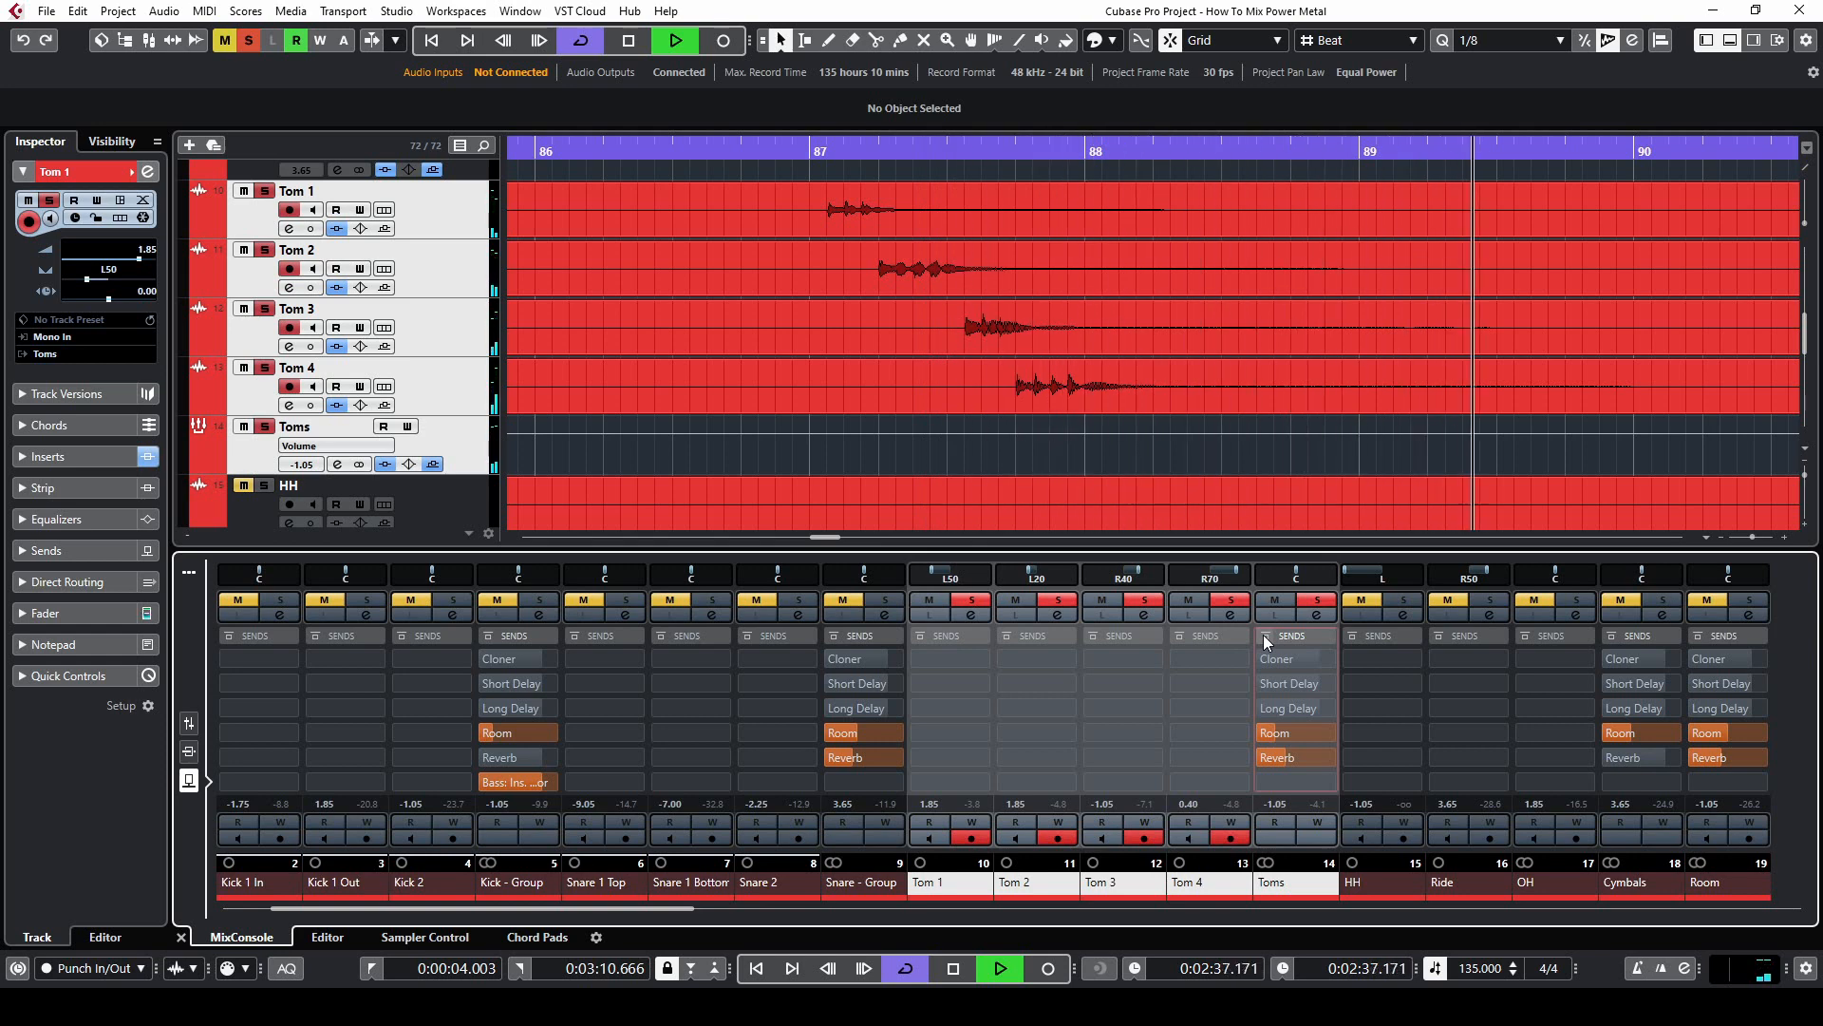
{"action": "key", "text": "space"}
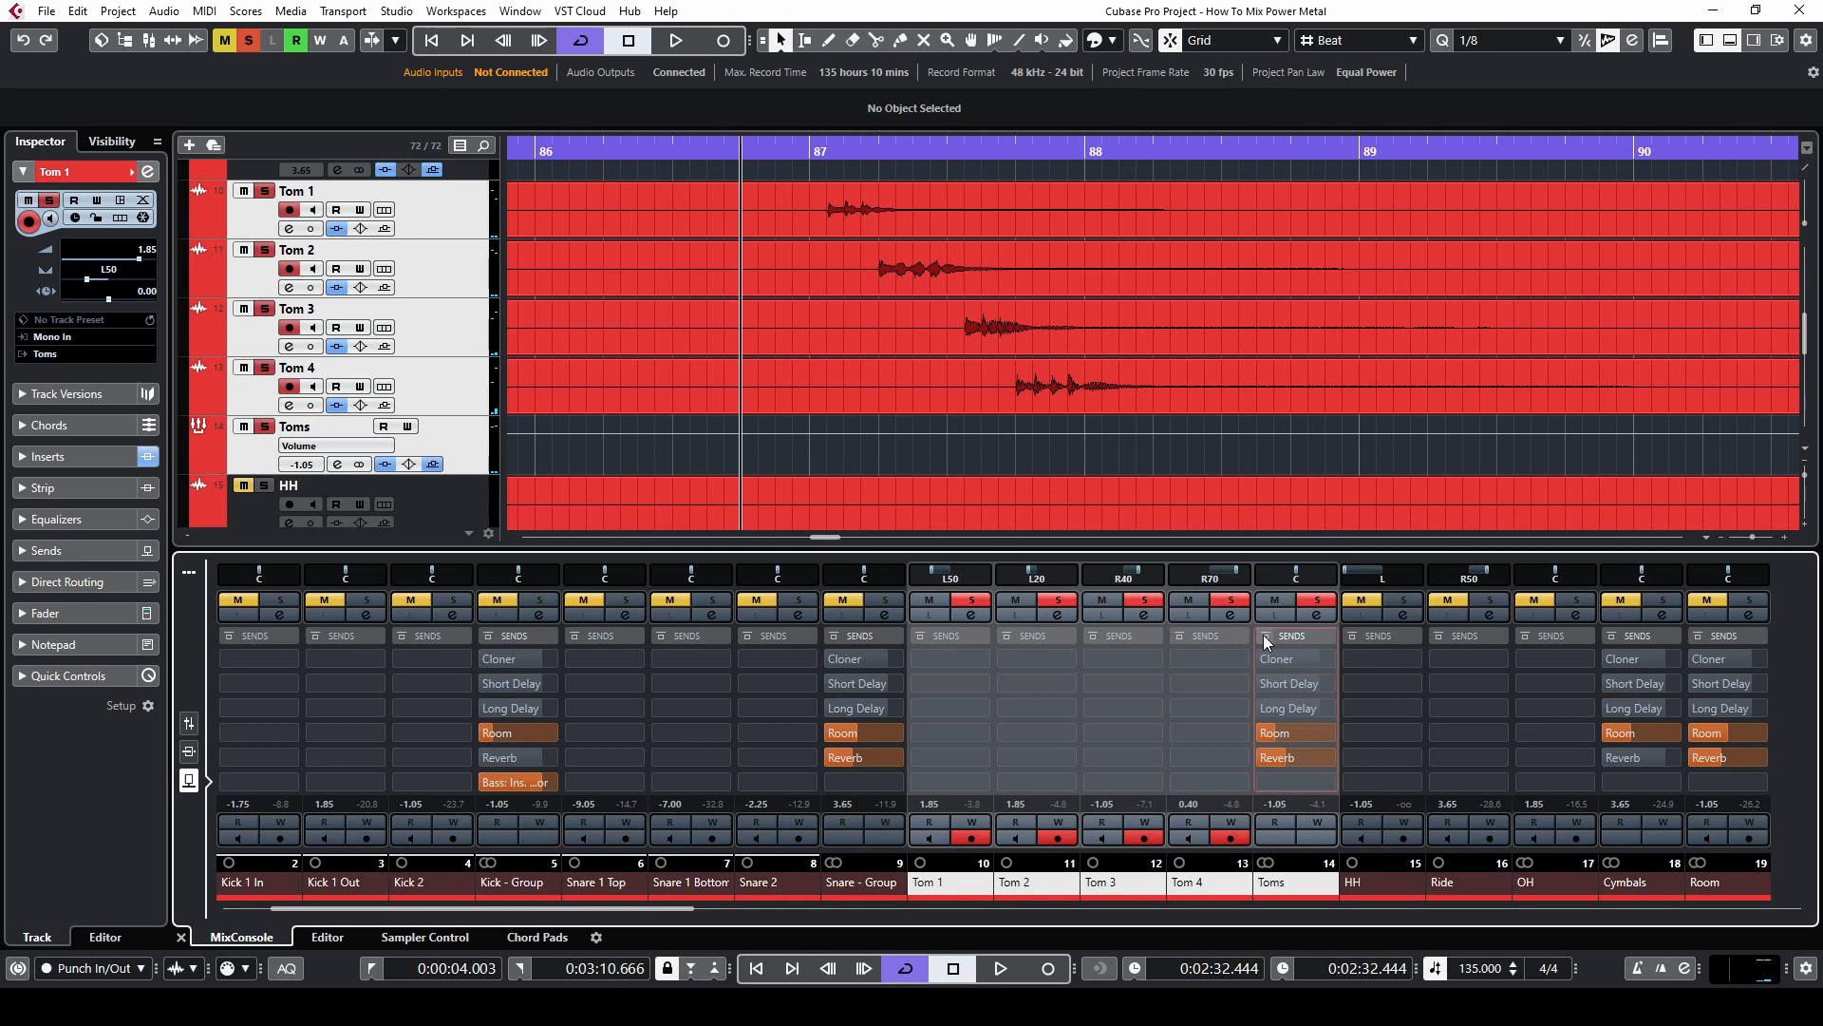